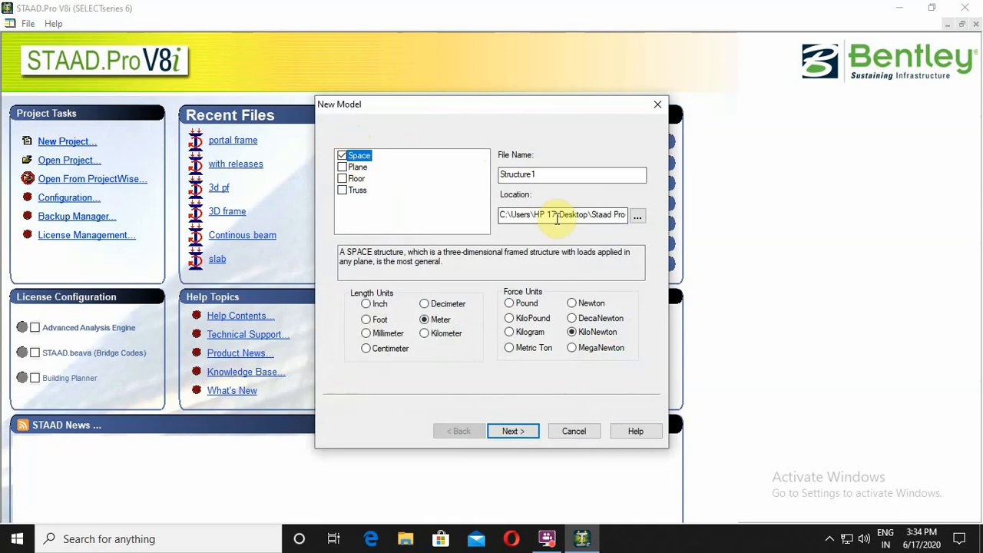
# - Create a Space model named "portal frame" in the Staad Pro-examples folder, choosing Add Beam as the starting mode
pyautogui.click(637, 217)
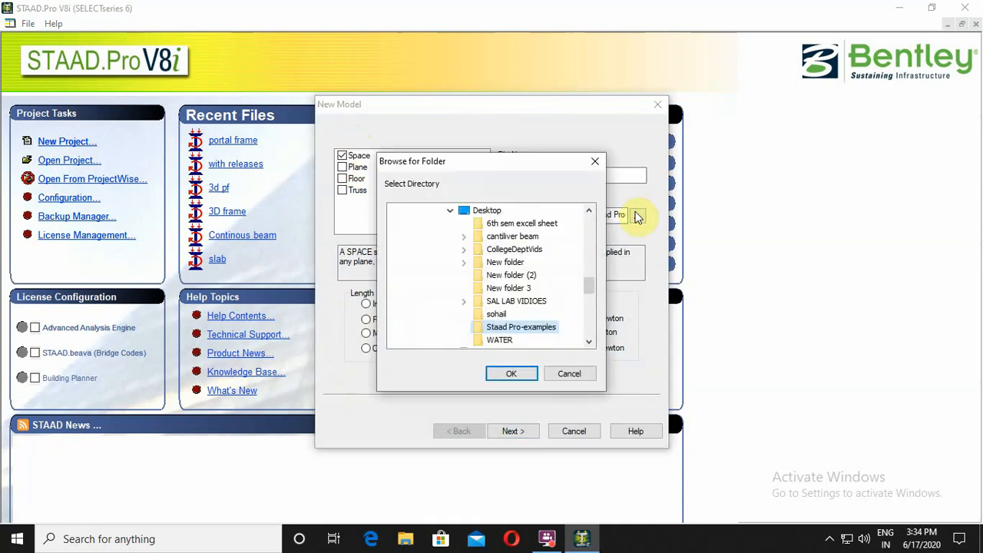
pyautogui.click(521, 373)
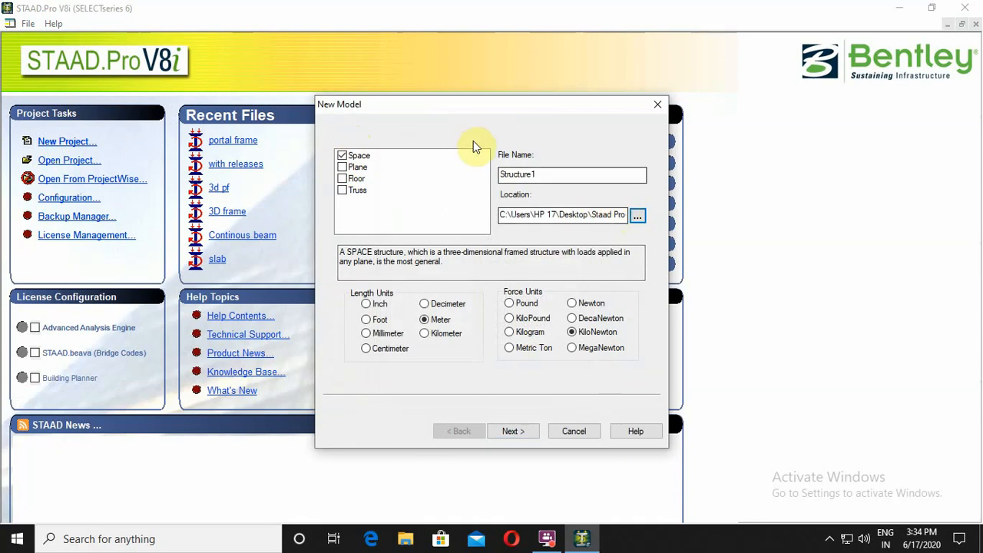
pyautogui.moveTo(547, 175); pyautogui.dragTo(458, 181)
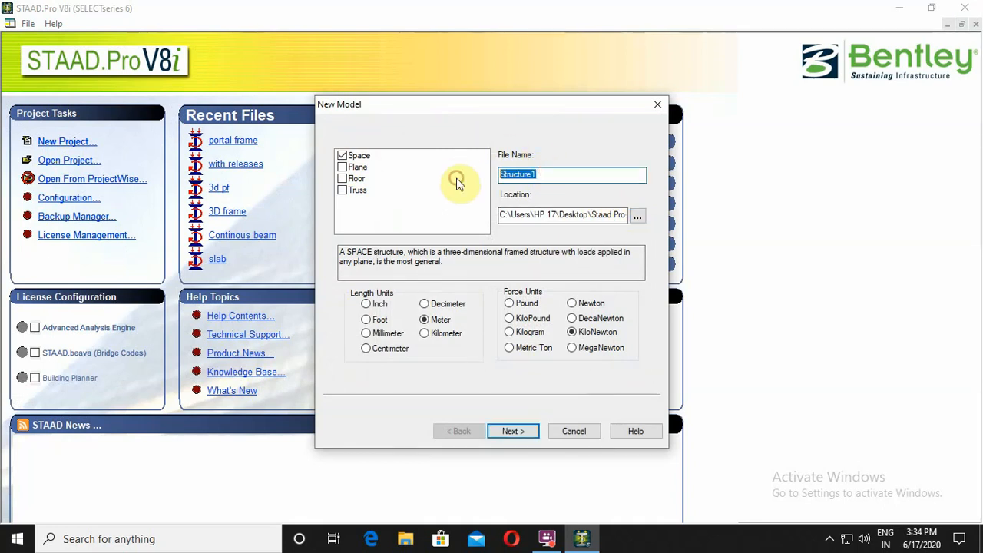
pyautogui.write('portal frame')
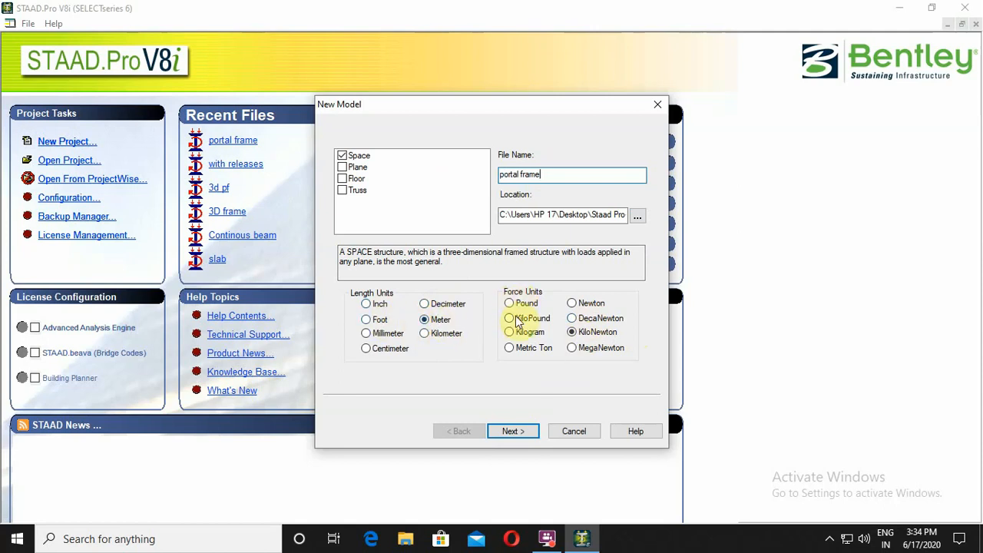
pyautogui.click(527, 436)
pyautogui.click(541, 310)
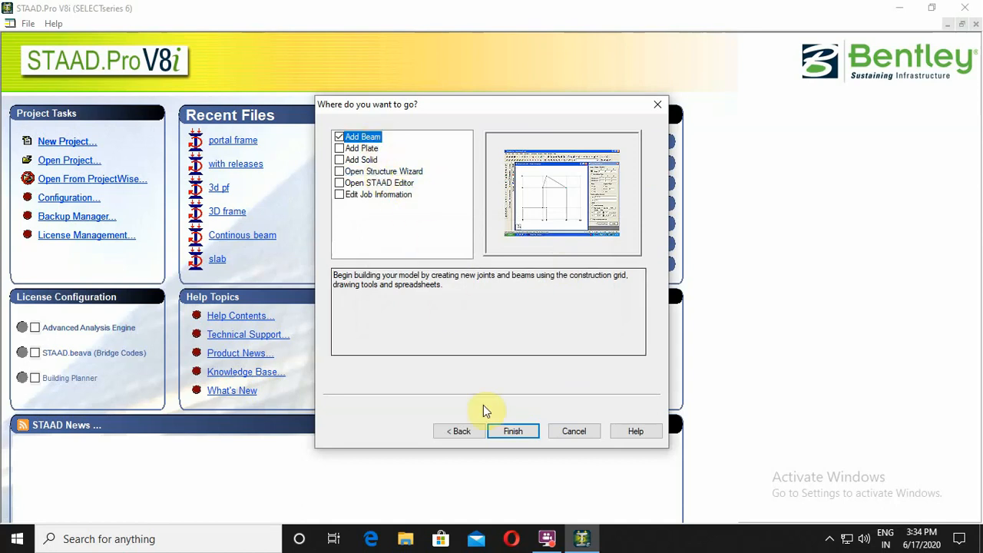
pyautogui.click(513, 431)
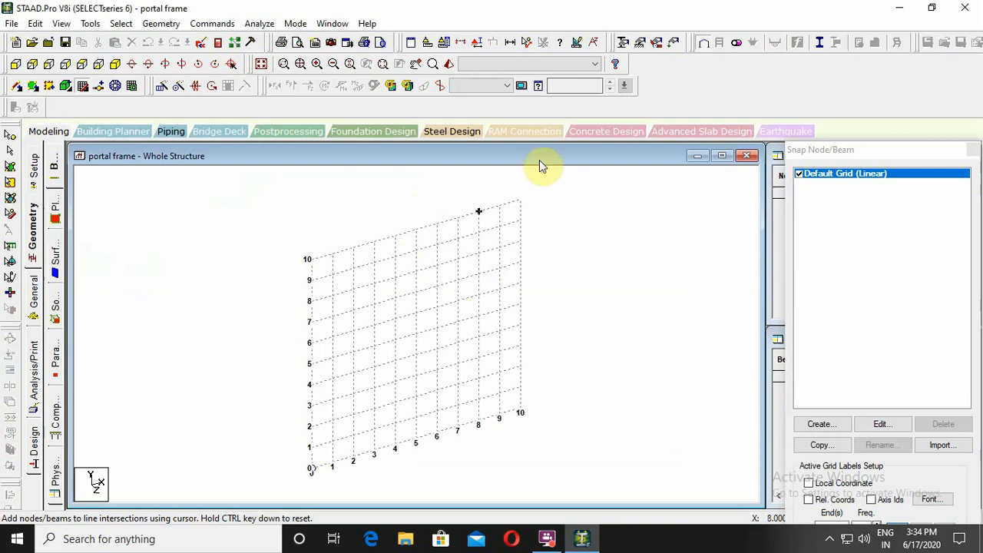
# - Close the snap grid and enter node 1 at X 0, Y 0, Z 0 and node 2 at X 4, Y 0, Z 0 m
pyautogui.click(972, 149)
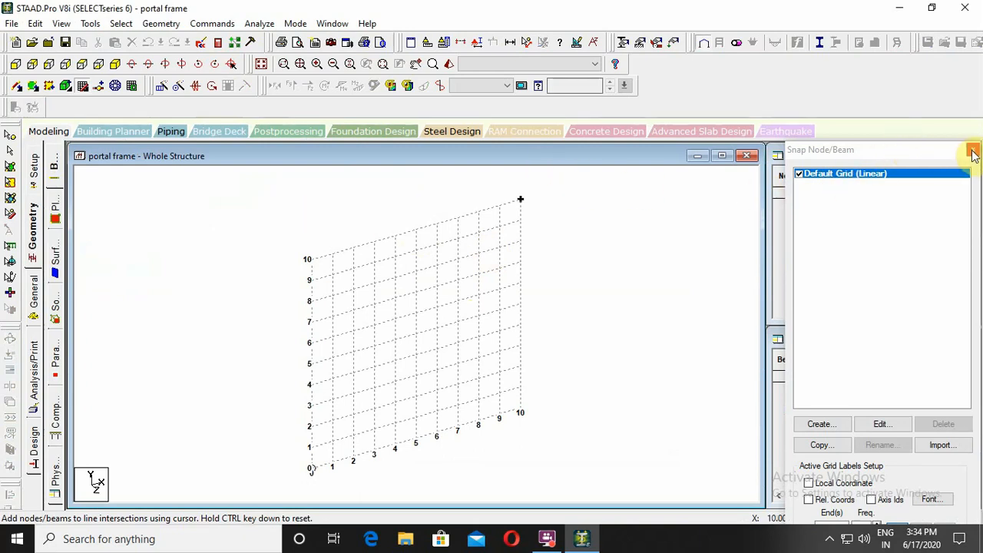
pyautogui.click(806, 197)
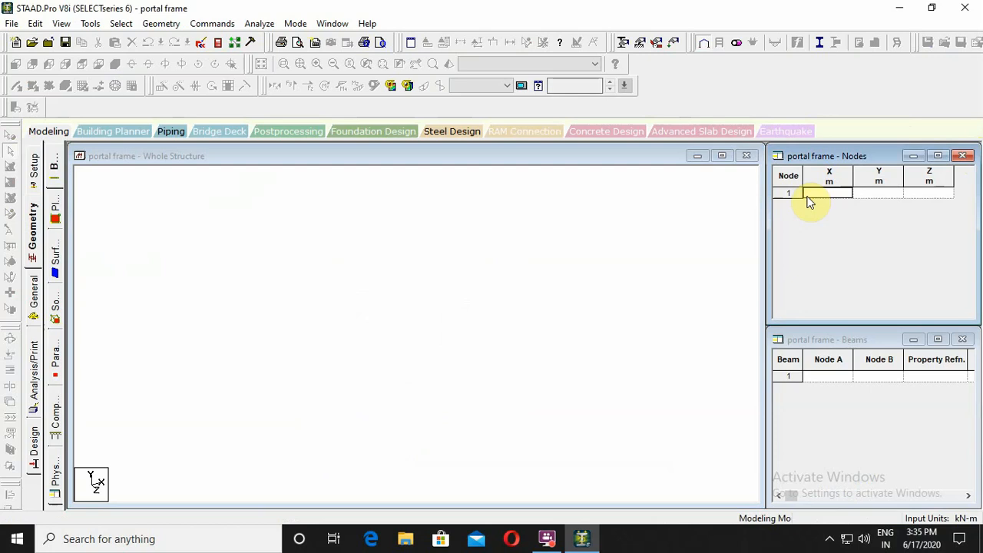
pyautogui.write('0')
pyautogui.click(807, 197)
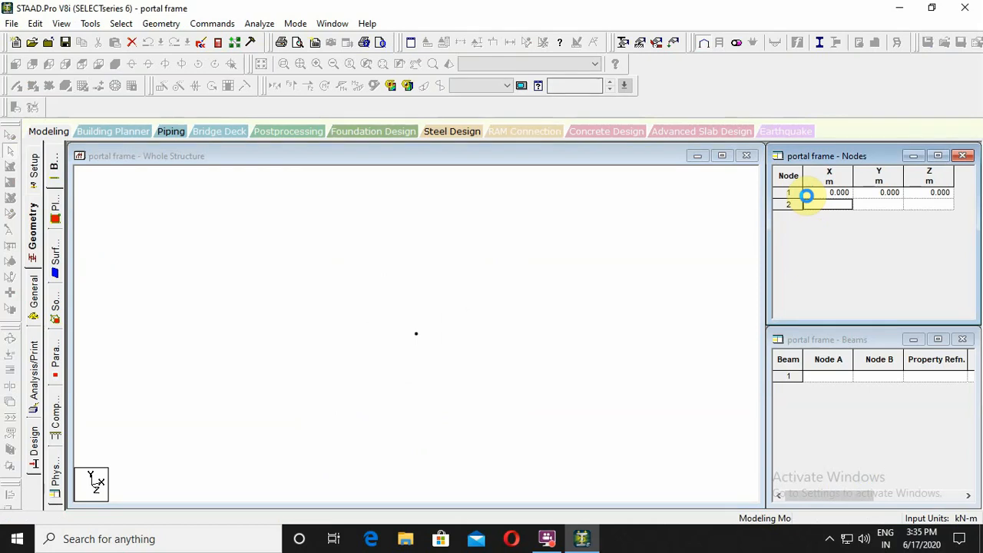
pyautogui.click(809, 202)
pyautogui.write('4')
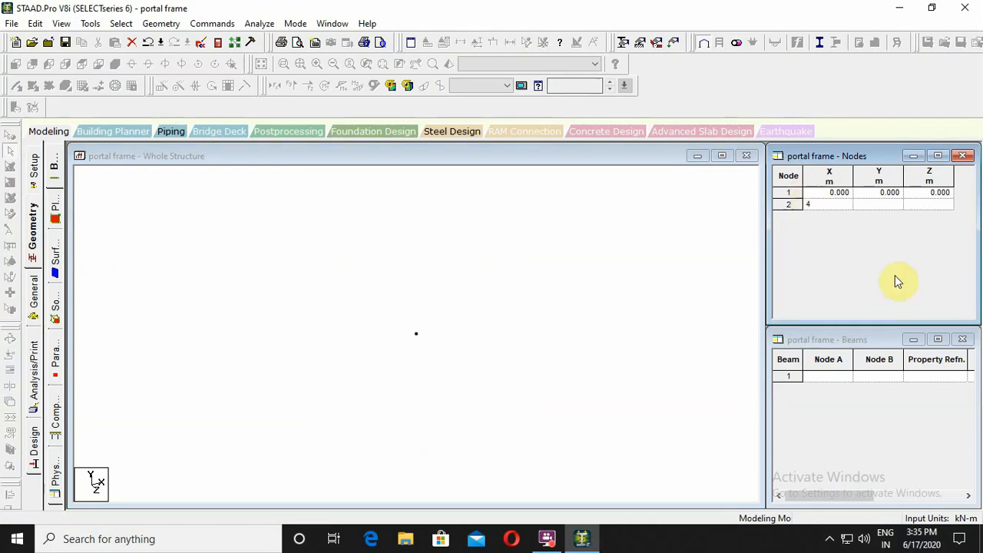
pyautogui.press('Tab')
pyautogui.press('Tab')
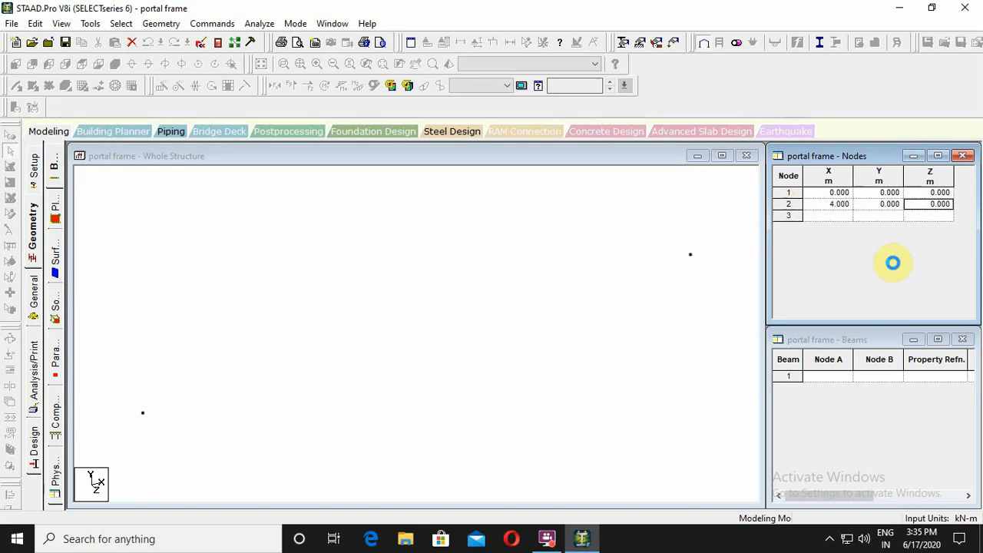
pyautogui.press('Tab')
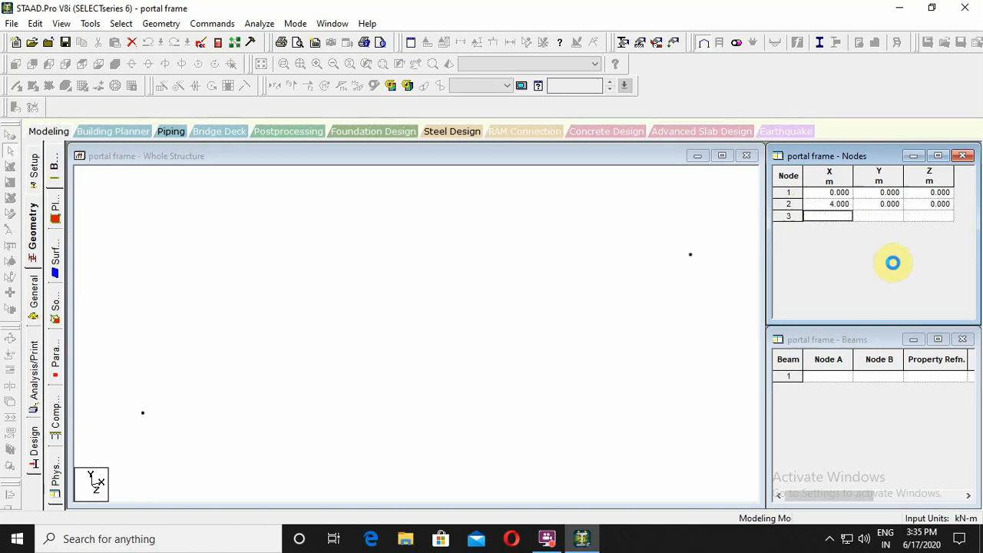
# - Translationally repeat nodes 1 and 2 once in global Y with 4 m spacing and linked steps to form the columns
pyautogui.click(612, 335)
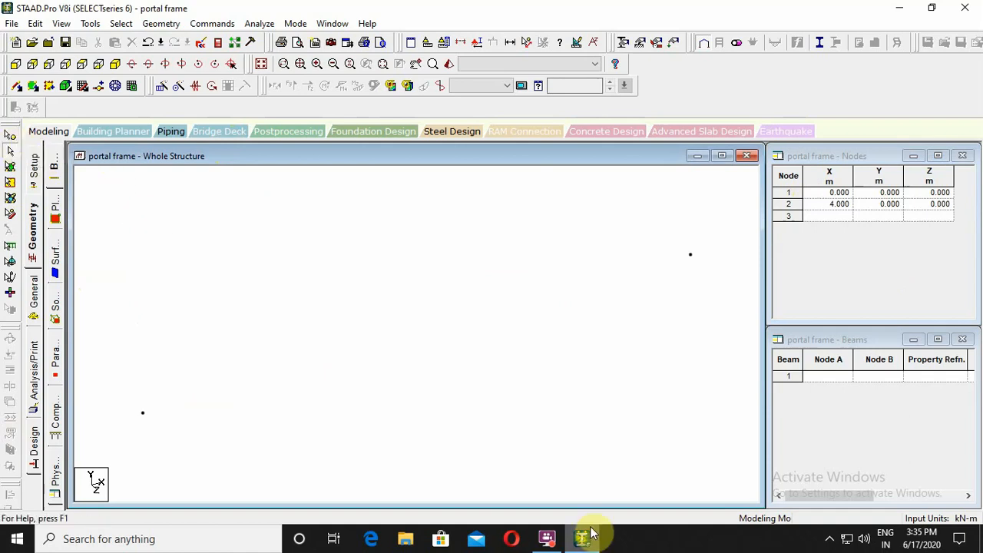
pyautogui.click(10, 138)
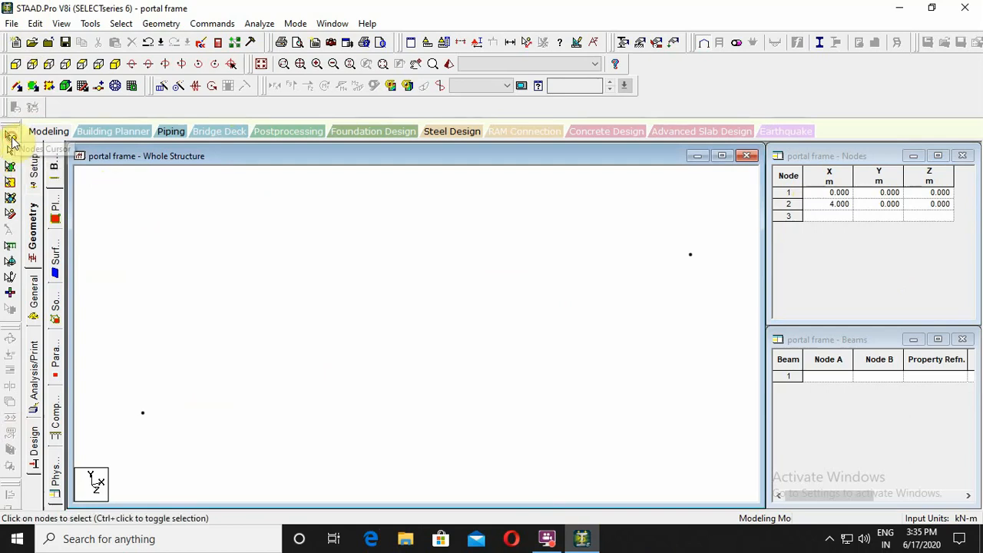
pyautogui.moveTo(158, 423); pyautogui.dragTo(134, 390)
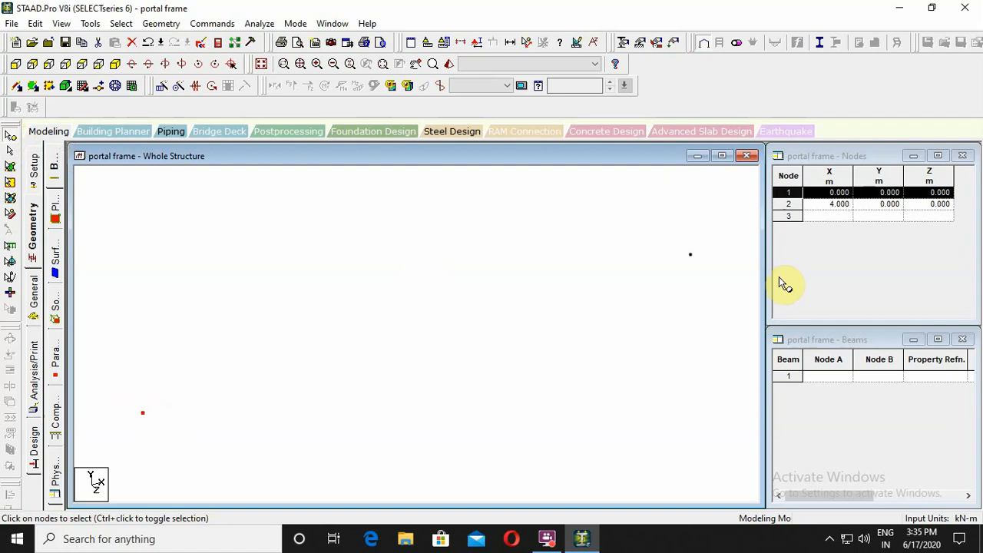
pyautogui.keyDown('ctrl'); pyautogui.moveTo(717, 265); pyautogui.dragTo(665, 232); pyautogui.keyUp('ctrl')
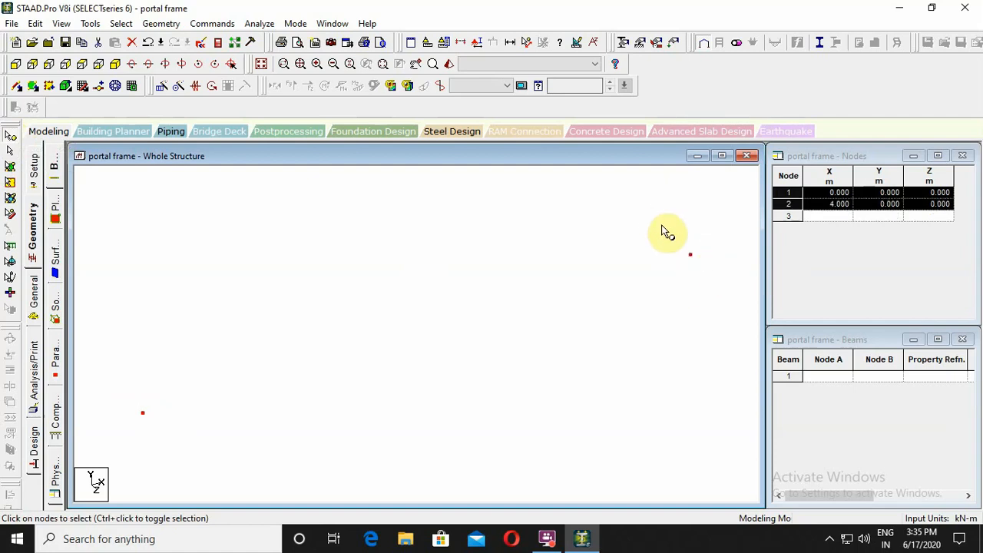
pyautogui.click(164, 88)
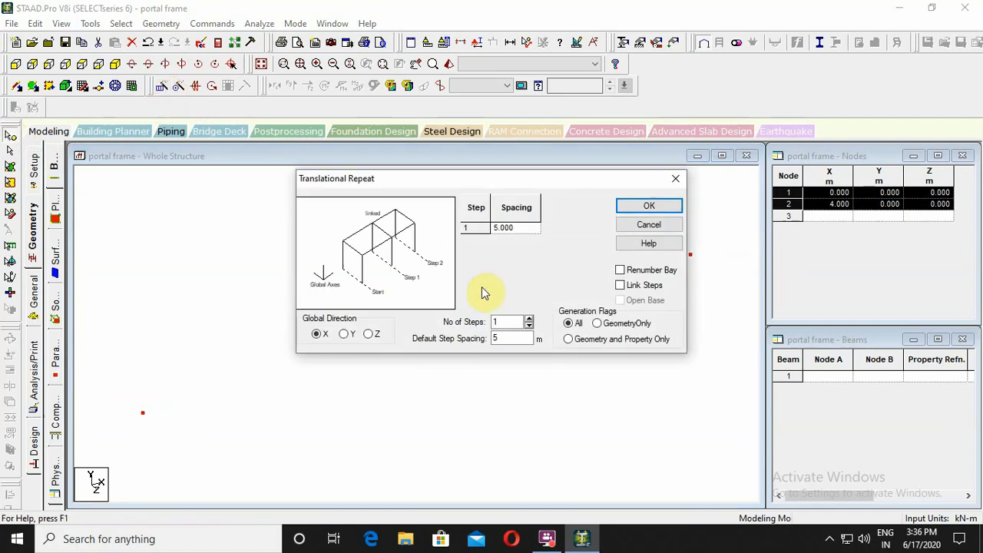
pyautogui.click(347, 335)
pyautogui.moveTo(500, 336); pyautogui.dragTo(453, 331)
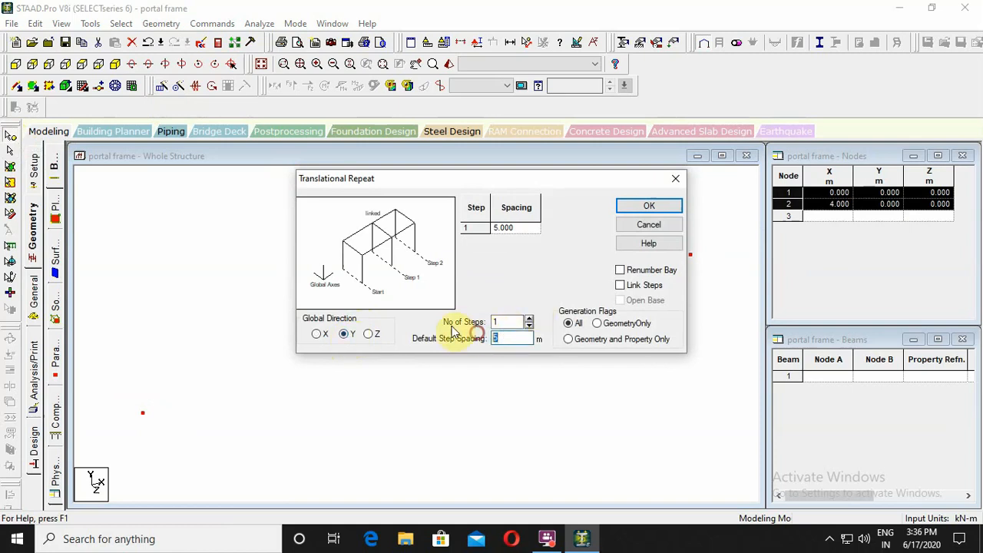
pyautogui.write('4')
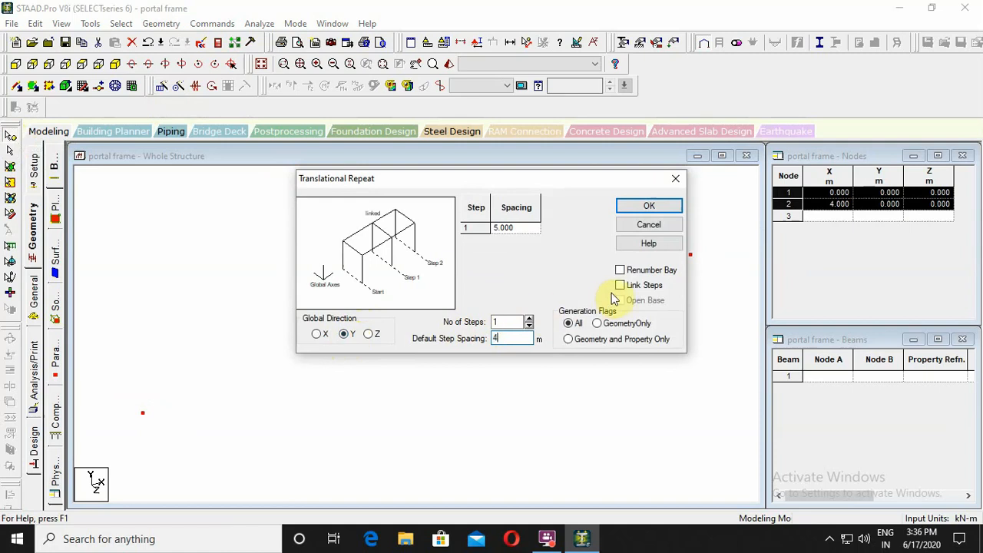
pyautogui.click(637, 289)
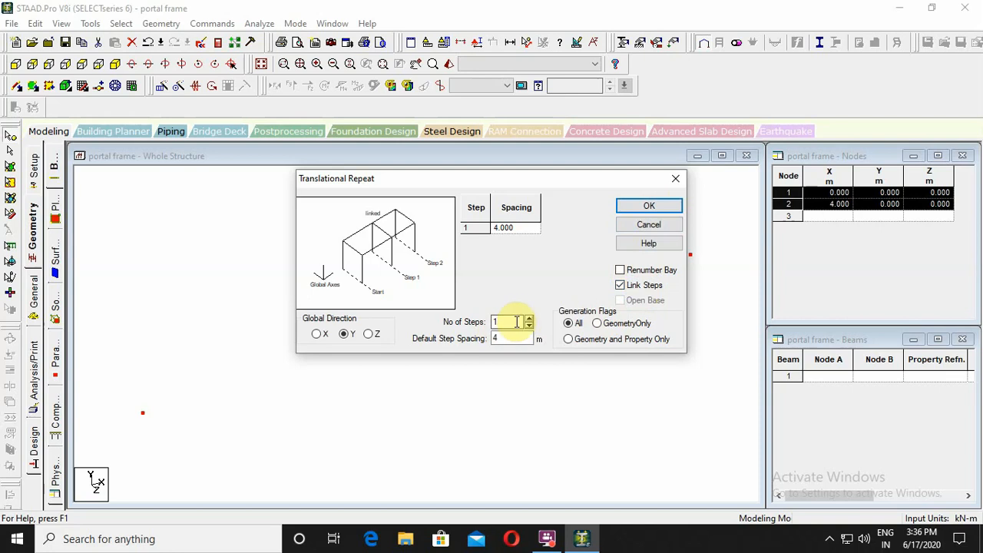
pyautogui.click(650, 206)
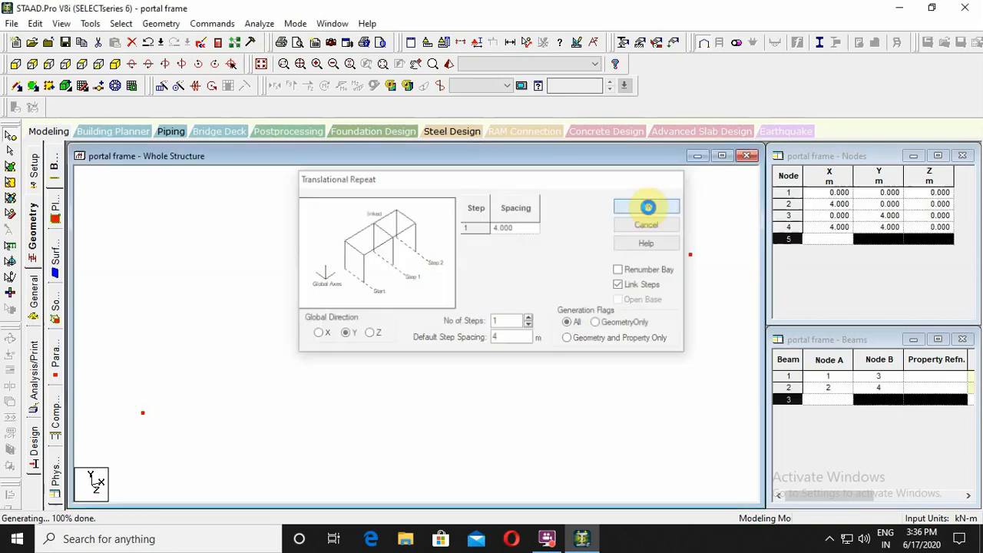
pyautogui.click(579, 293)
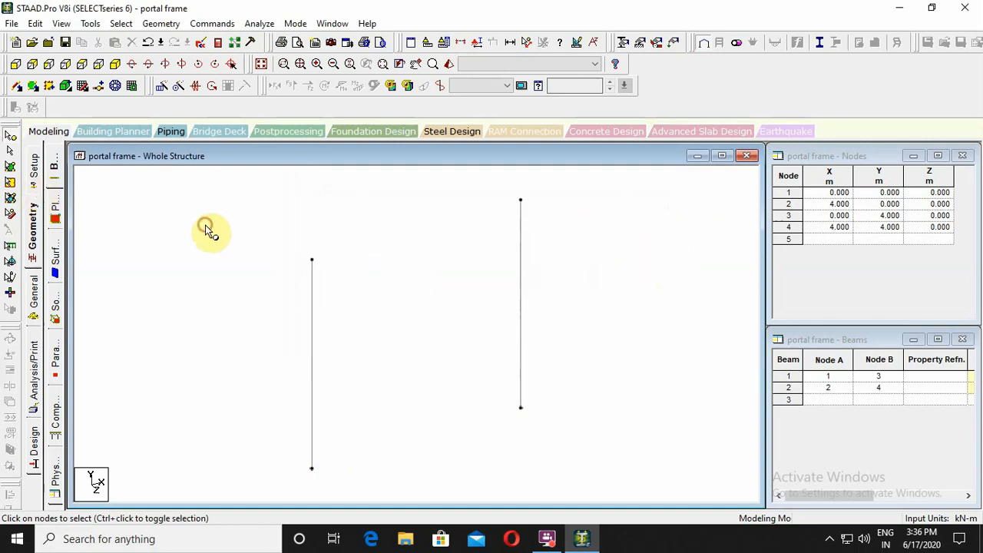
# - Add a beam connecting the tops of the two columns, from node 3 to node 4
pyautogui.click(19, 87)
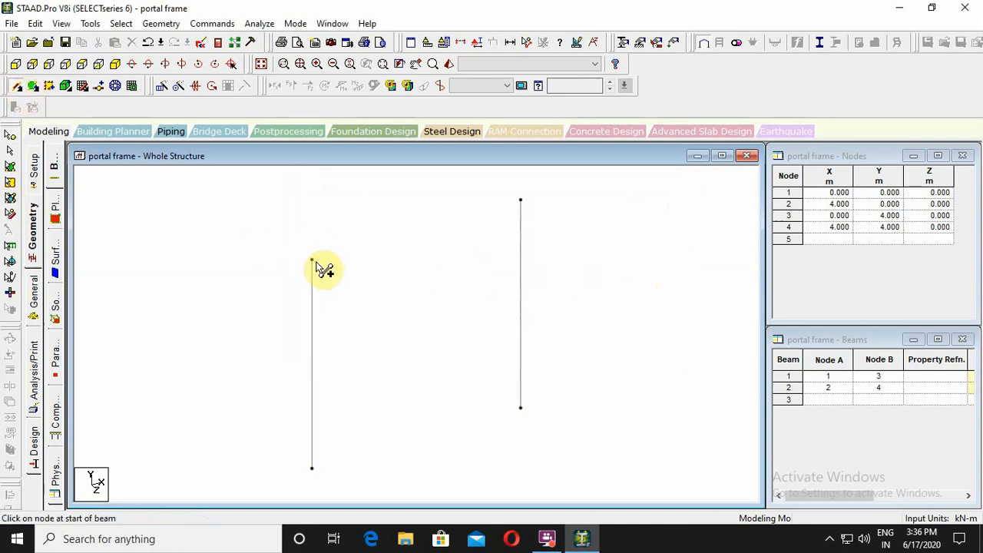
pyautogui.moveTo(323, 269); pyautogui.dragTo(522, 202)
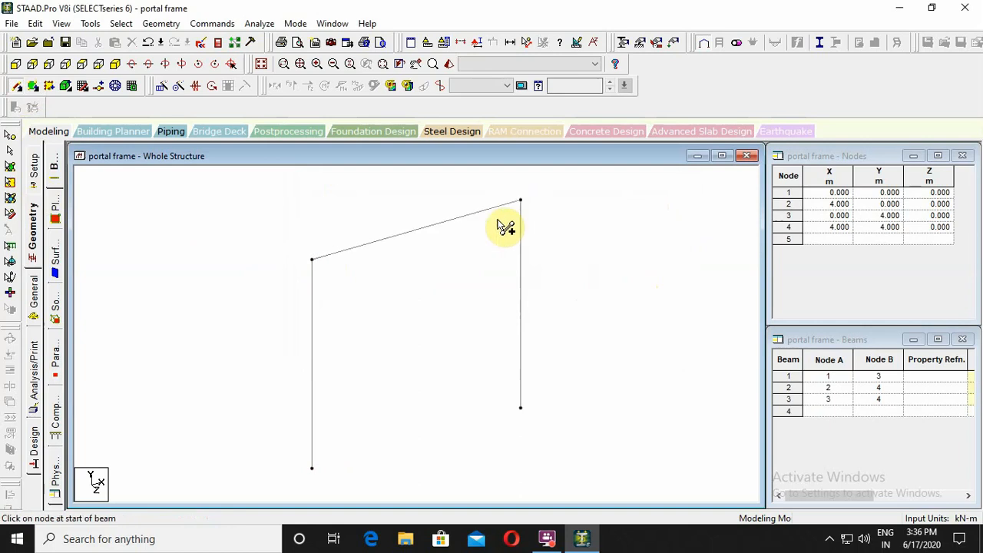
pyautogui.press('Escape')
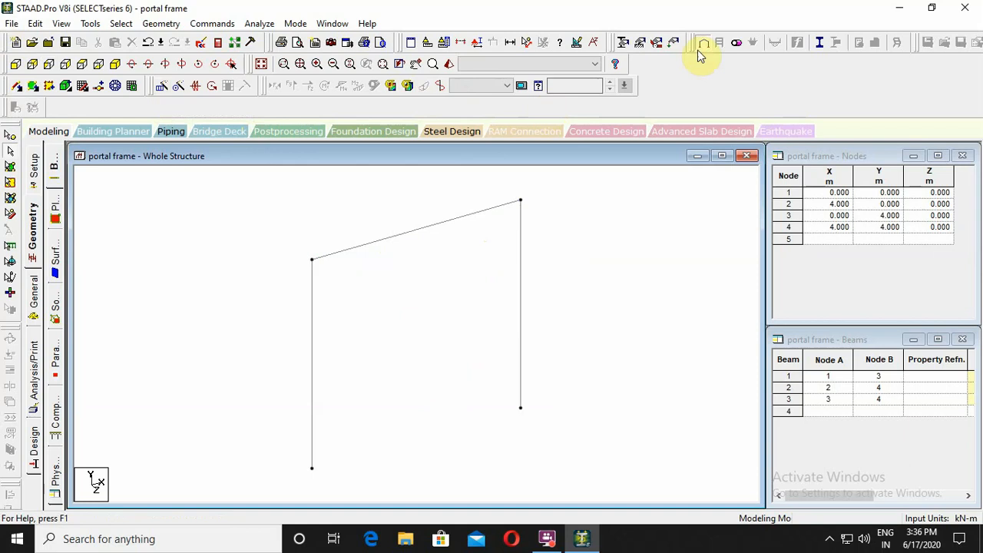
# - Create a fixed support definition for the structure
pyautogui.click(641, 46)
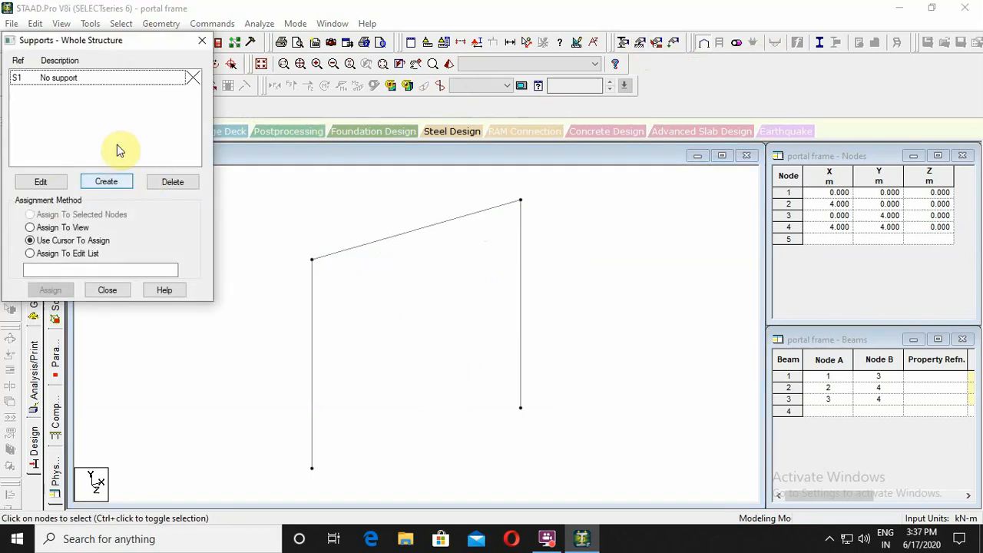
pyautogui.click(92, 293)
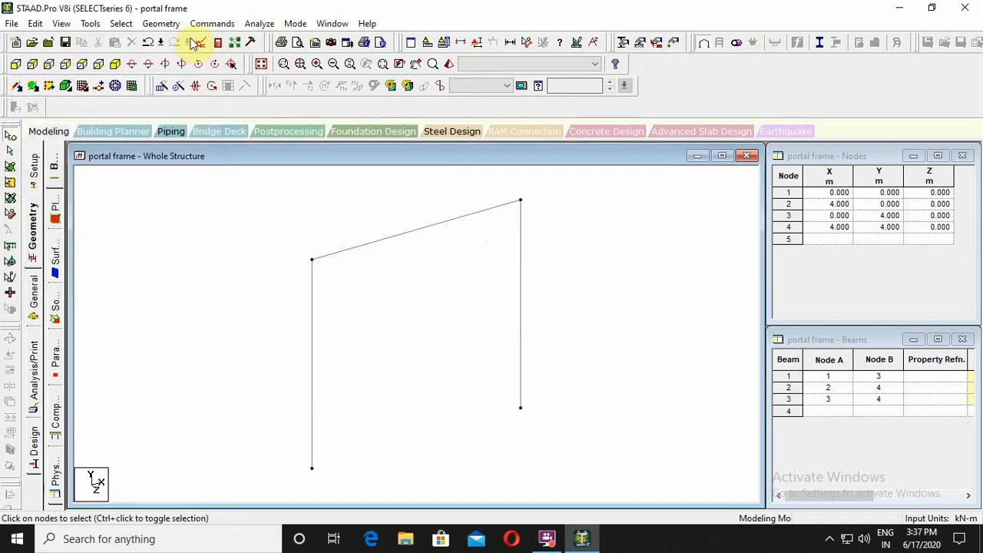
pyautogui.click(209, 25)
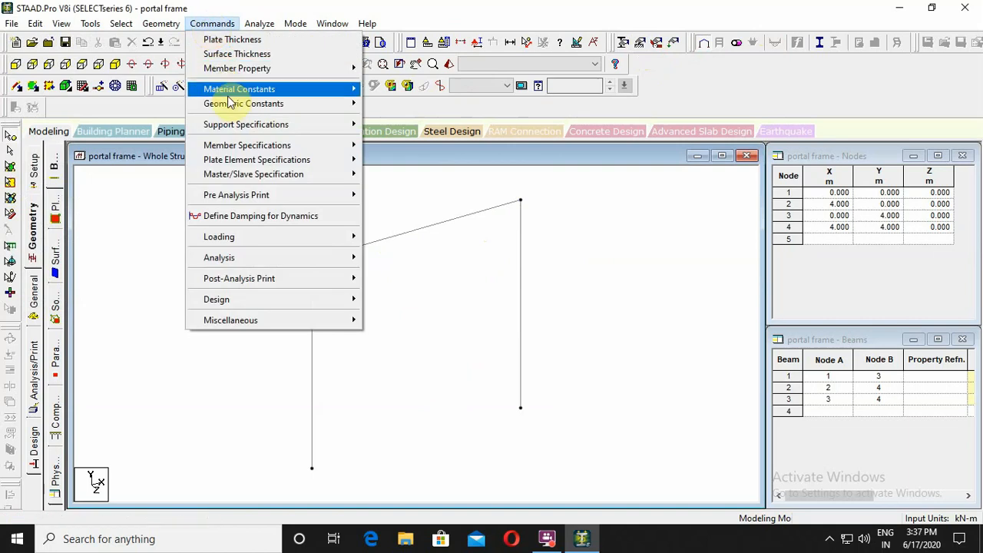
pyautogui.moveTo(237, 127)
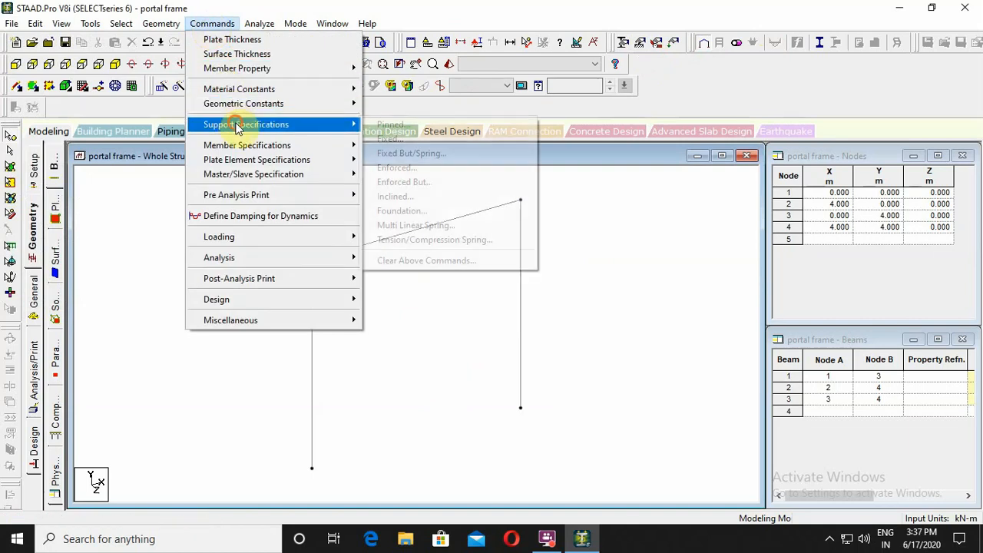
pyautogui.click(413, 140)
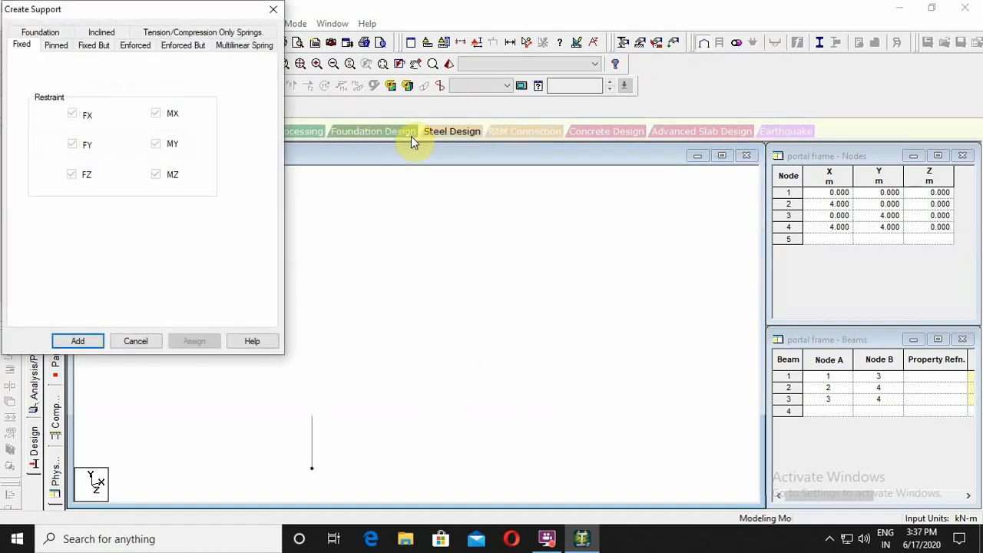
pyautogui.click(77, 341)
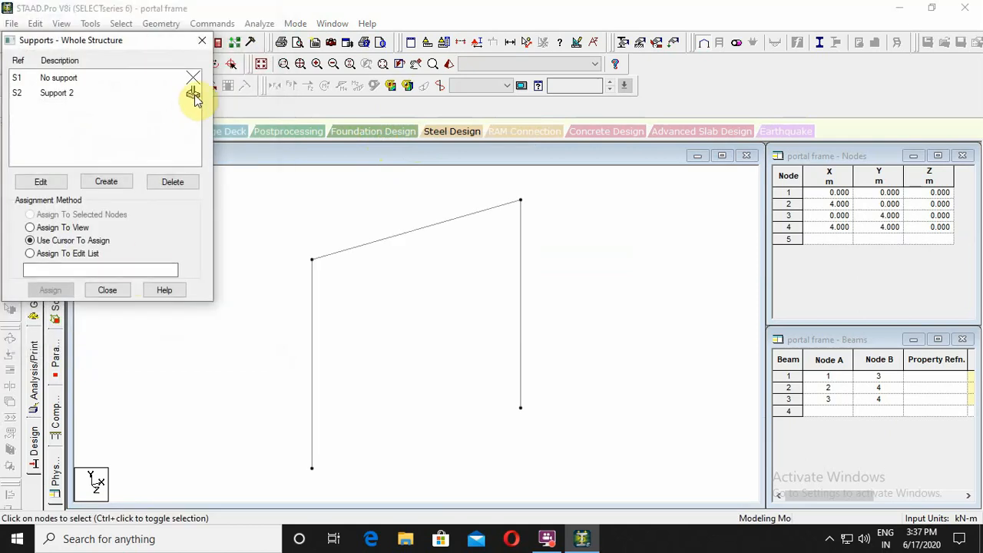
# - Assign the fixed support to the two column base nodes, 1 and 2
pyautogui.click(192, 93)
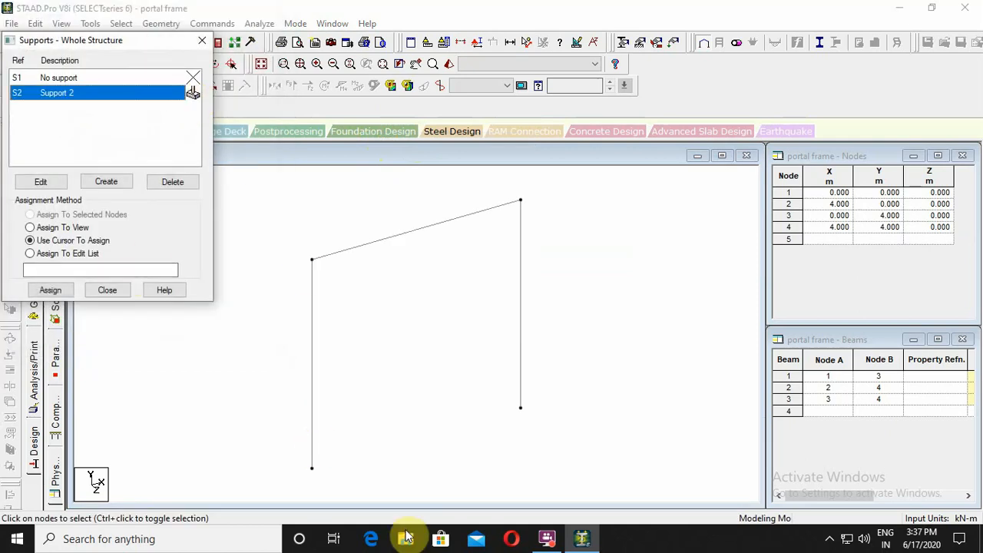
pyautogui.click(313, 468)
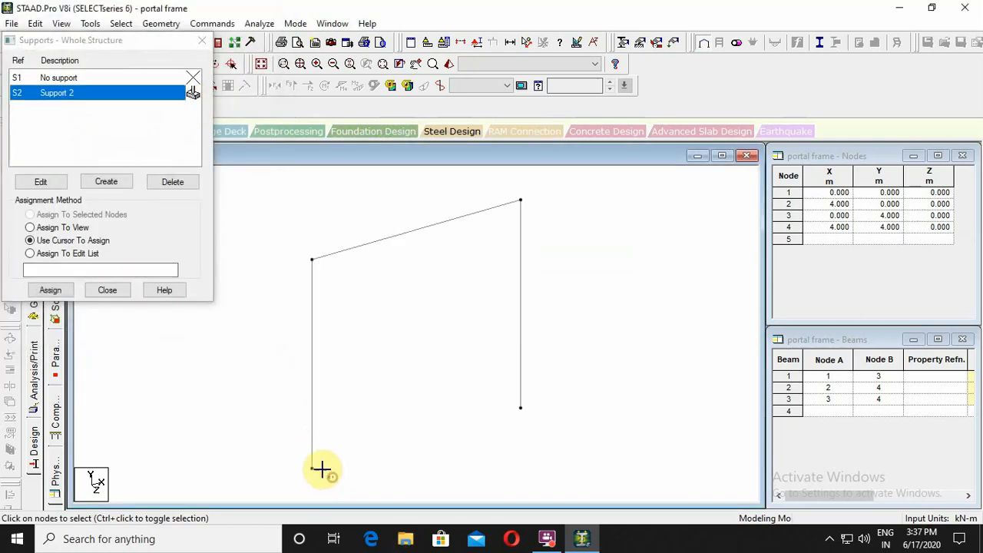
pyautogui.keyDown('ctrl'); pyautogui.click(520, 408); pyautogui.keyUp('ctrl')
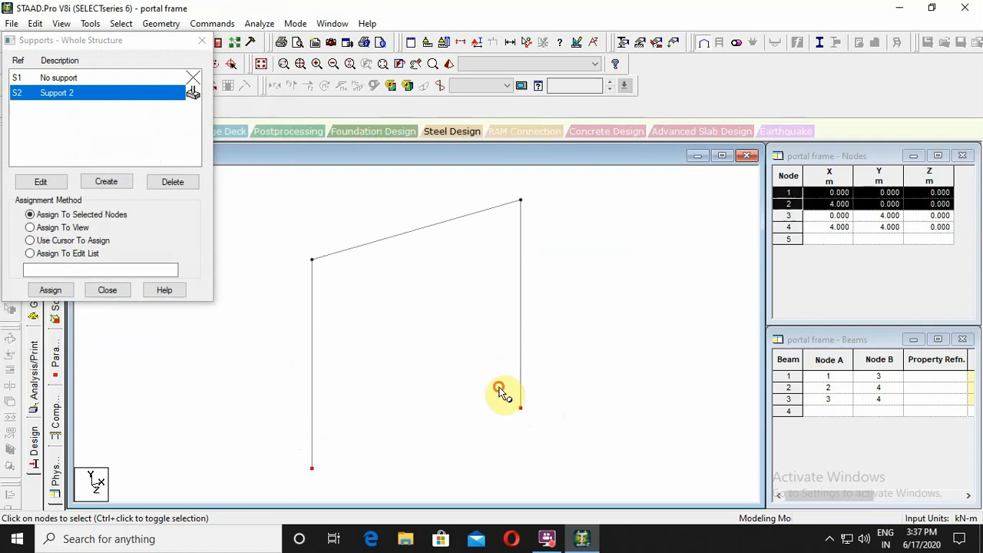
pyautogui.click(50, 291)
pyautogui.click(173, 205)
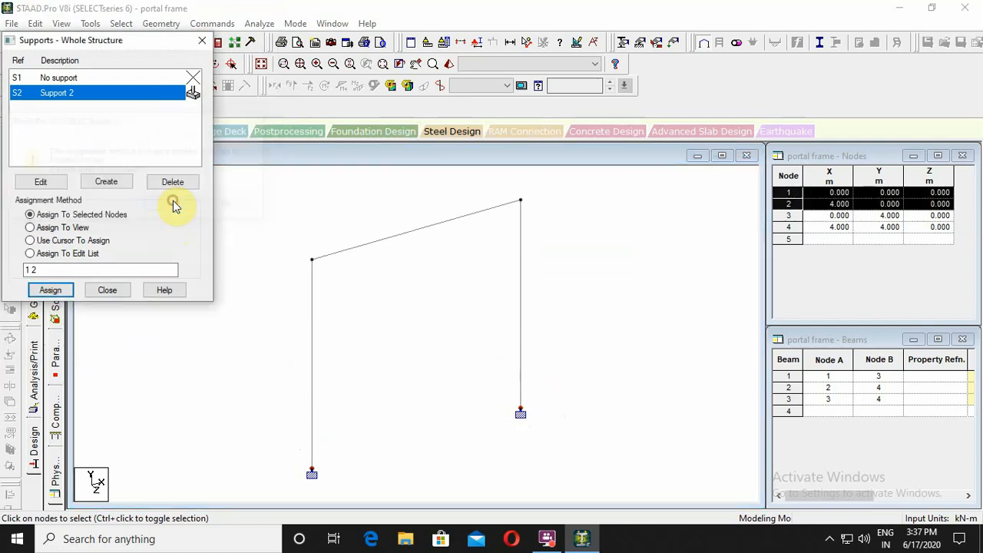
# - Close the support definitions and clear the selection of the base nodes
pyautogui.click(111, 291)
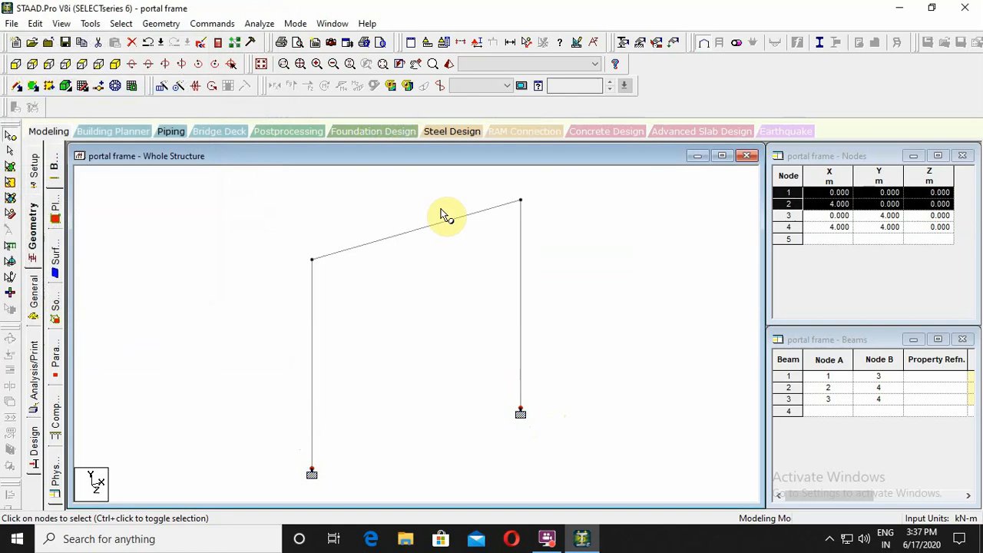
pyautogui.click(451, 217)
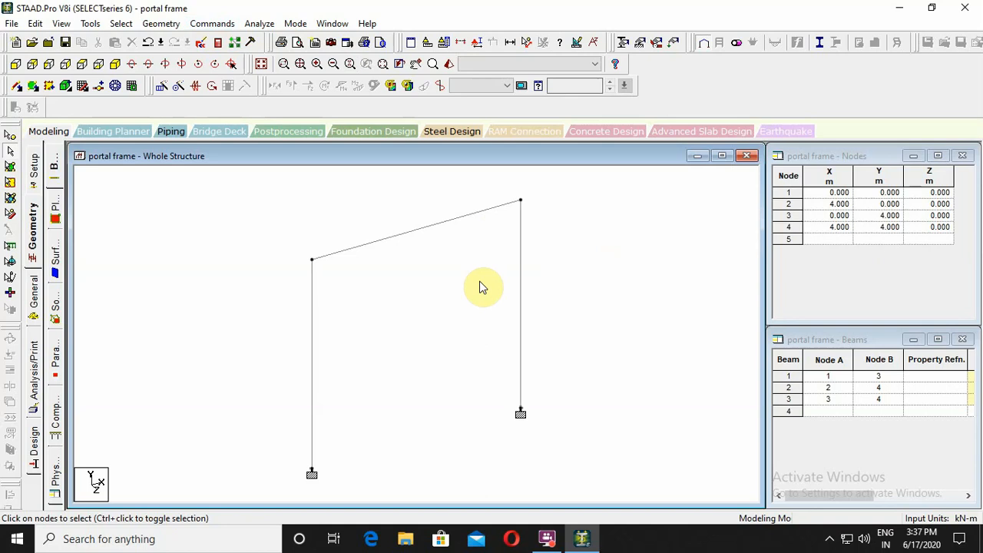
# - Define a rectangular prismatic member property with YD 0.45 m, ZD 0.23 m and CONCRETE as the material
pyautogui.click(203, 24)
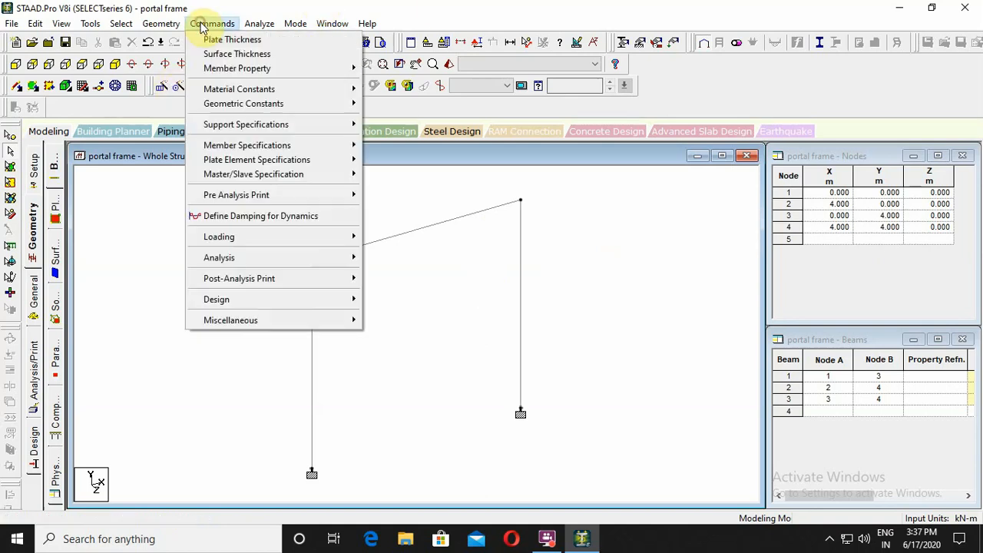
pyautogui.moveTo(246, 69)
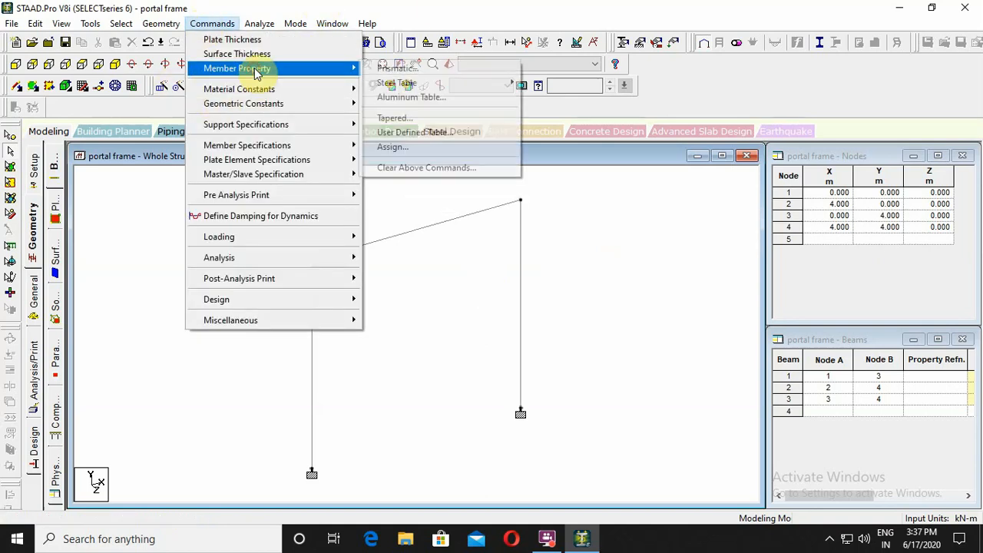
pyautogui.click(448, 71)
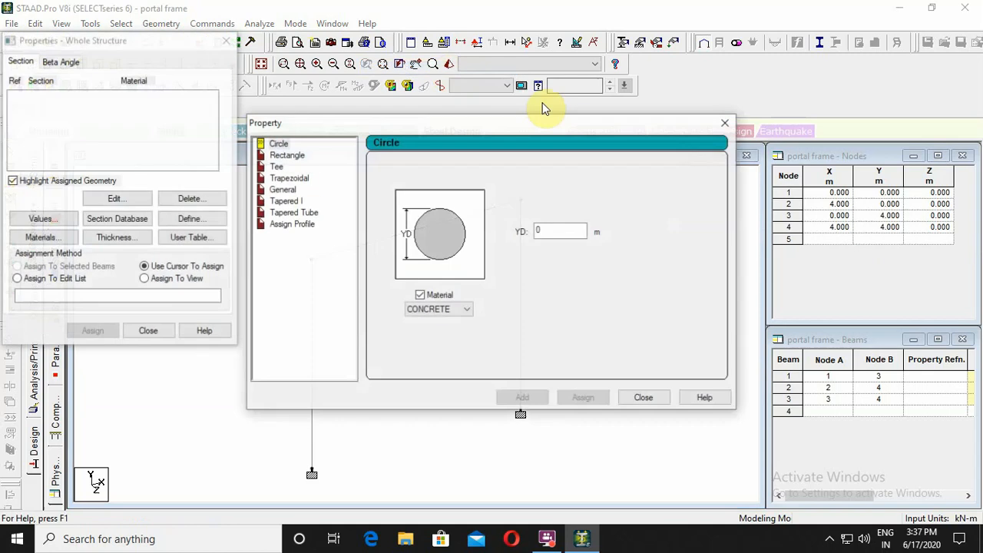
pyautogui.click(302, 157)
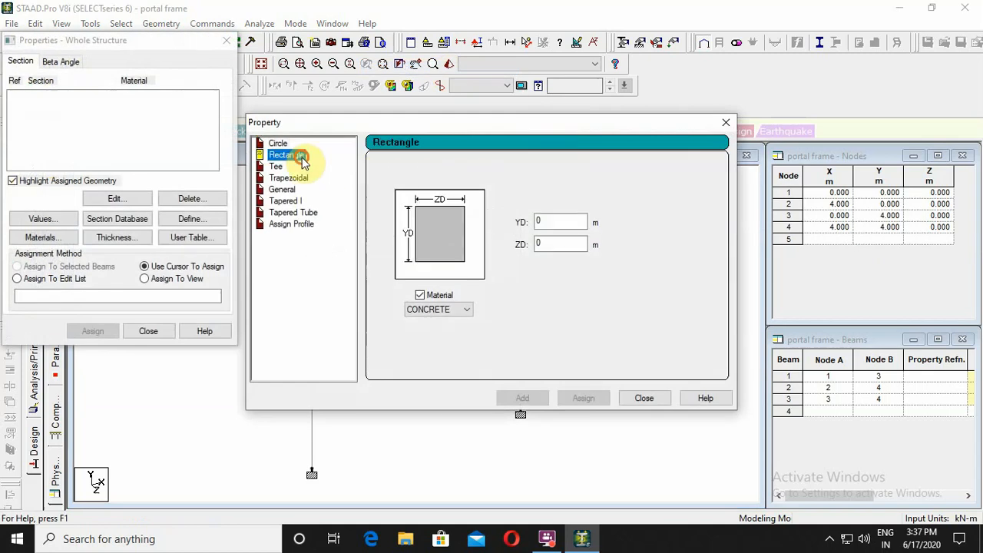
pyautogui.click(567, 218)
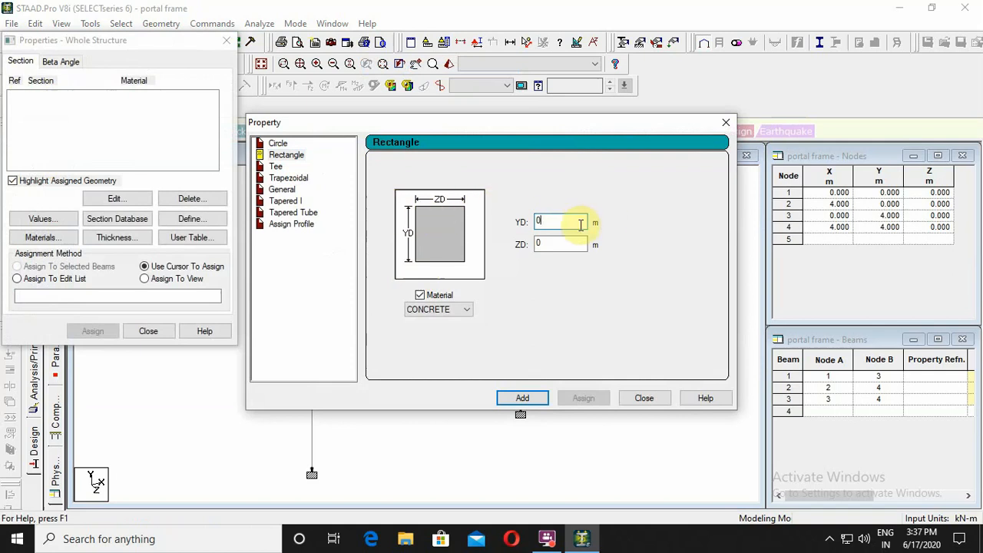
pyautogui.write('.45')
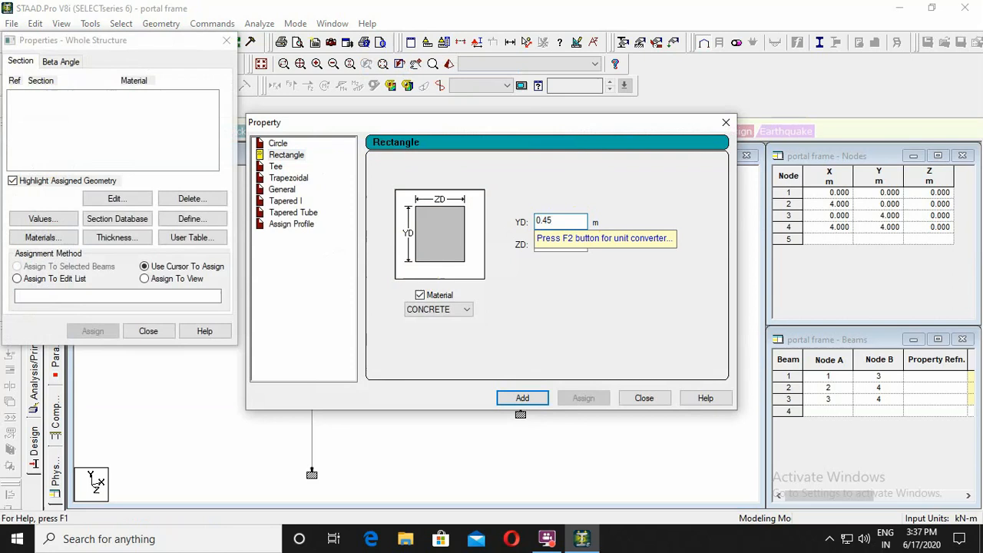
pyautogui.click(572, 244)
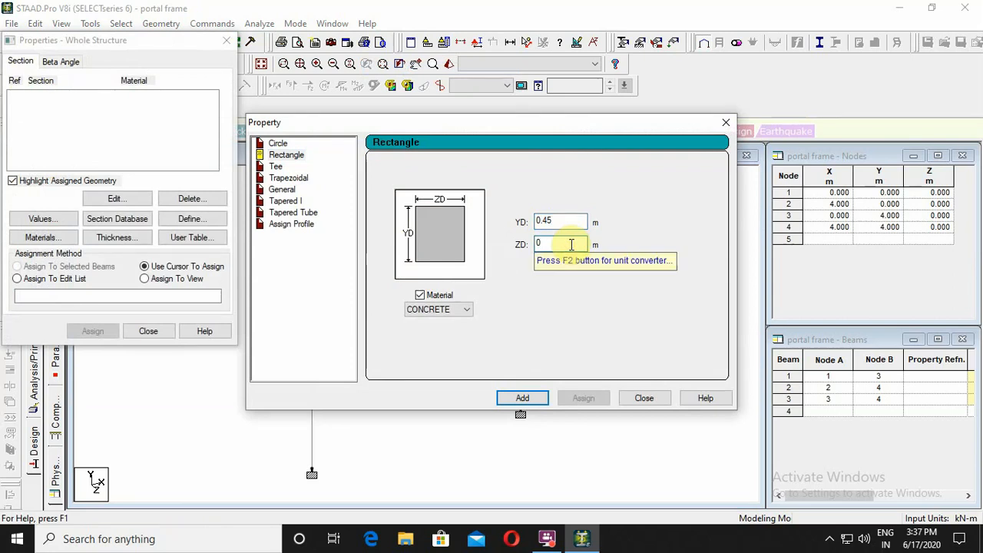
pyautogui.write('.23')
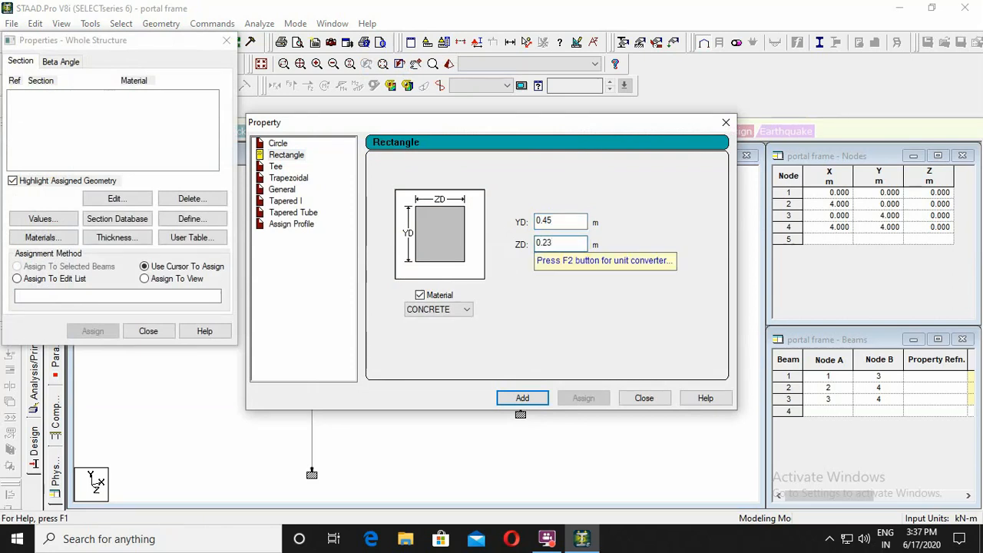
pyautogui.click(439, 311)
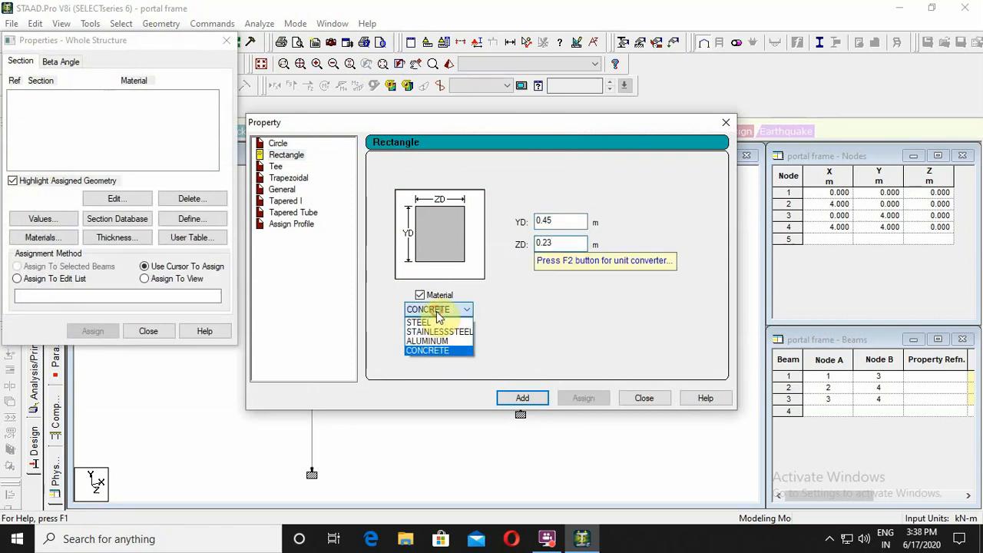
pyautogui.click(434, 350)
pyautogui.click(534, 398)
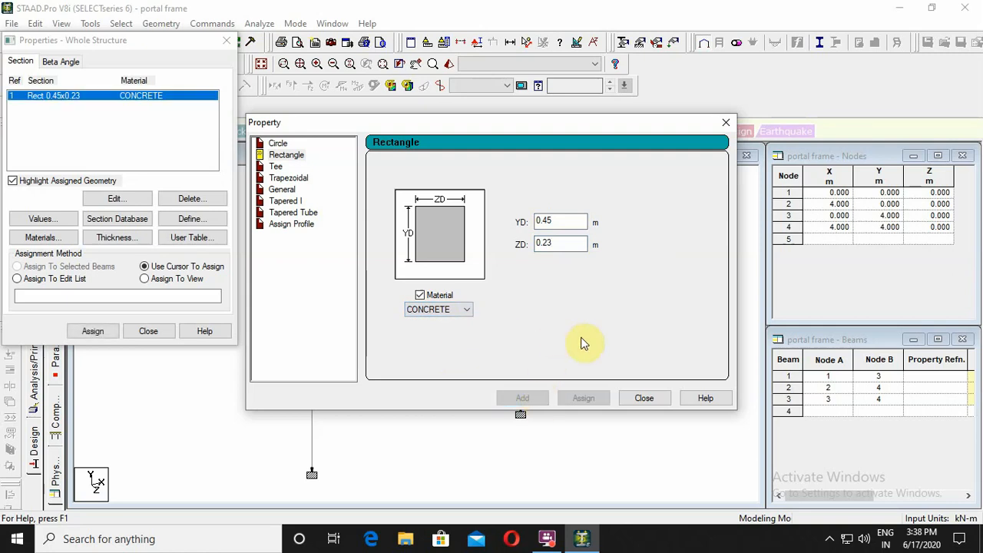
pyautogui.click(644, 398)
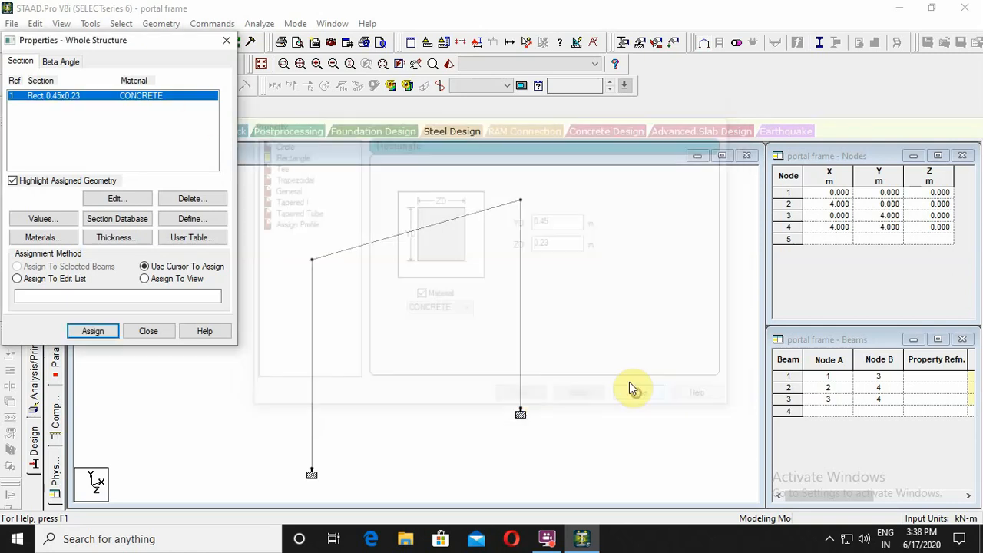
# - Assign the Rect 0.45x0.23 concrete section to the beam and both columns
pyautogui.click(193, 95)
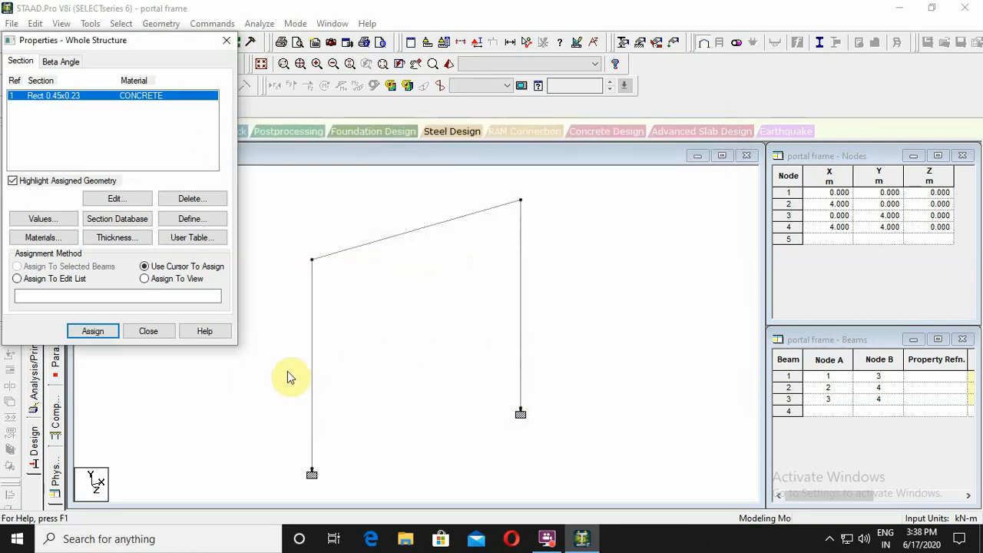
pyautogui.click(364, 244)
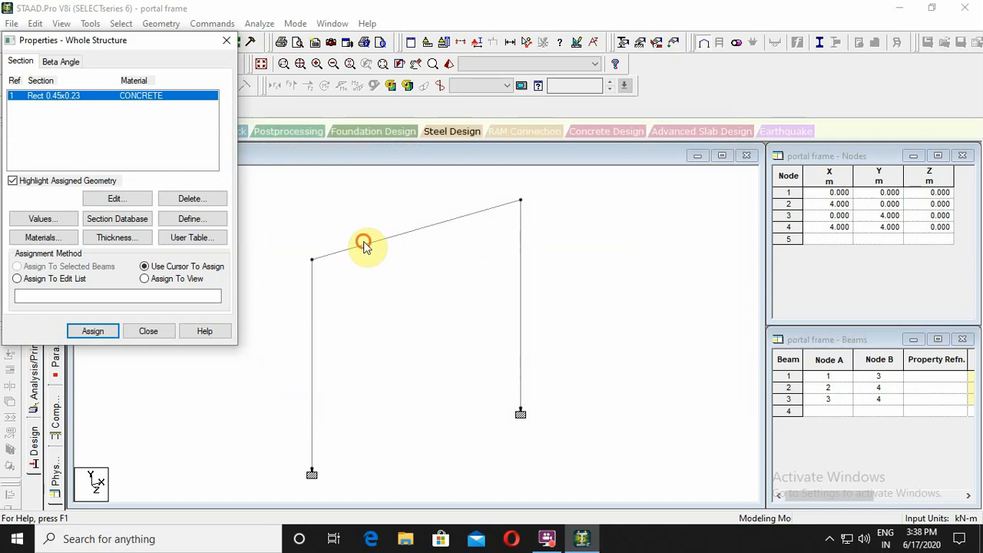
pyautogui.click(313, 291)
pyautogui.click(520, 267)
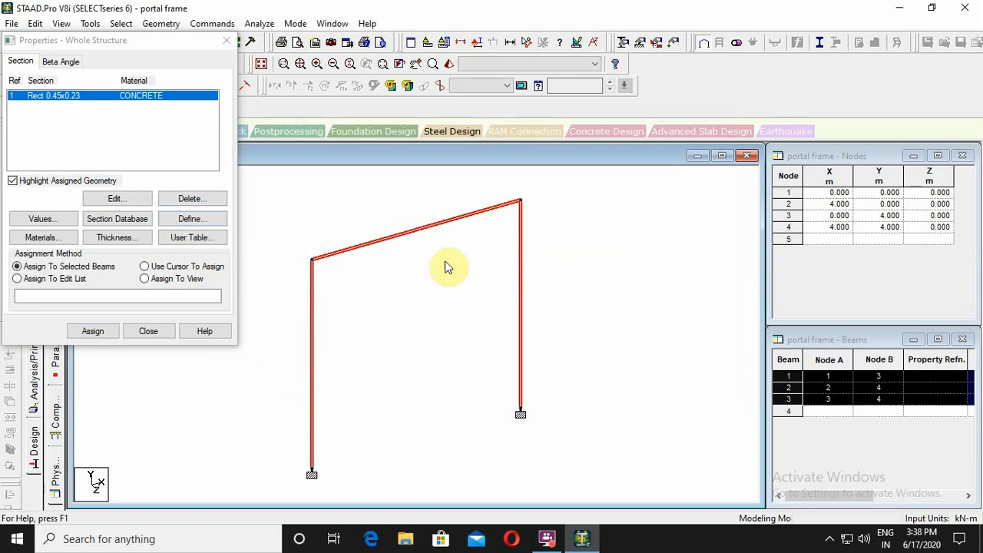
pyautogui.click(96, 329)
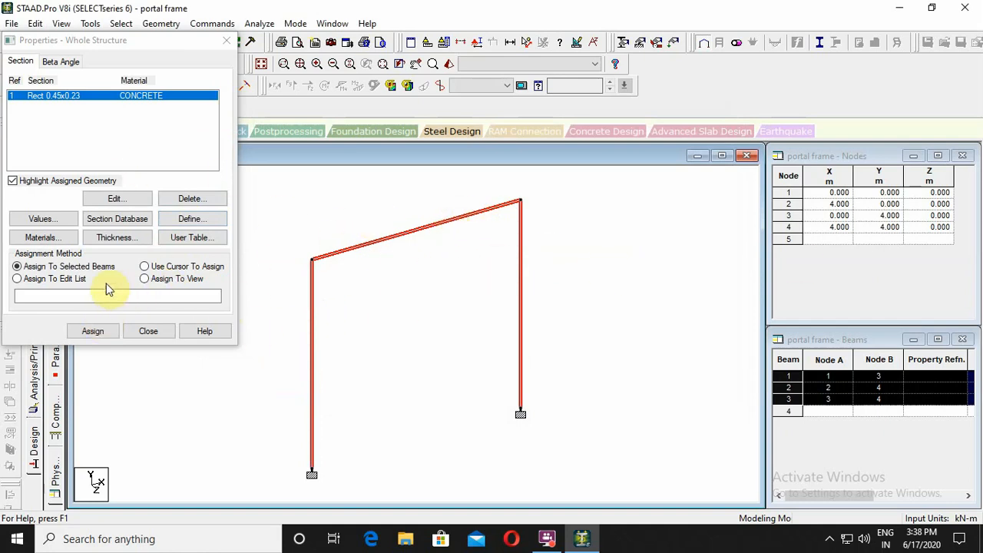
pyautogui.click(100, 335)
pyautogui.click(180, 227)
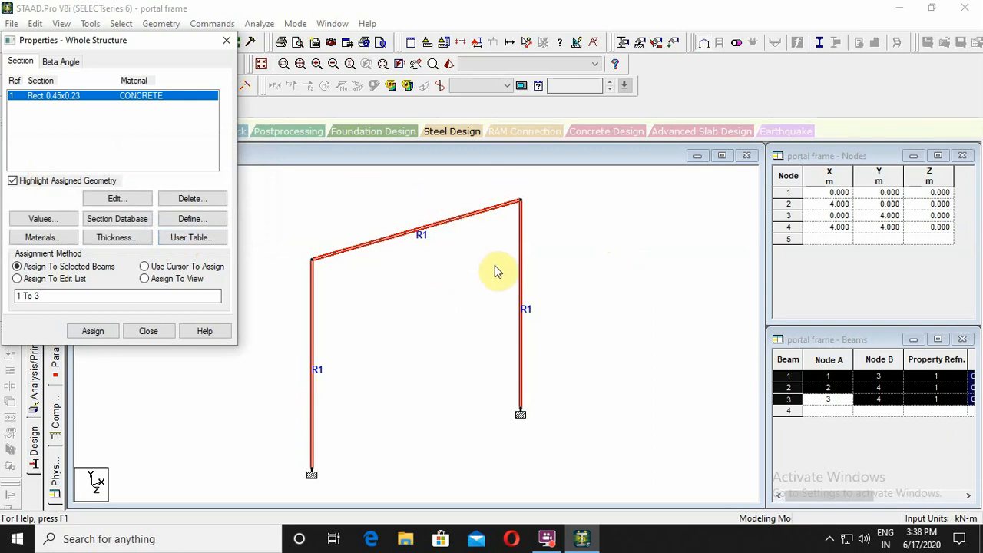
pyautogui.click(545, 541)
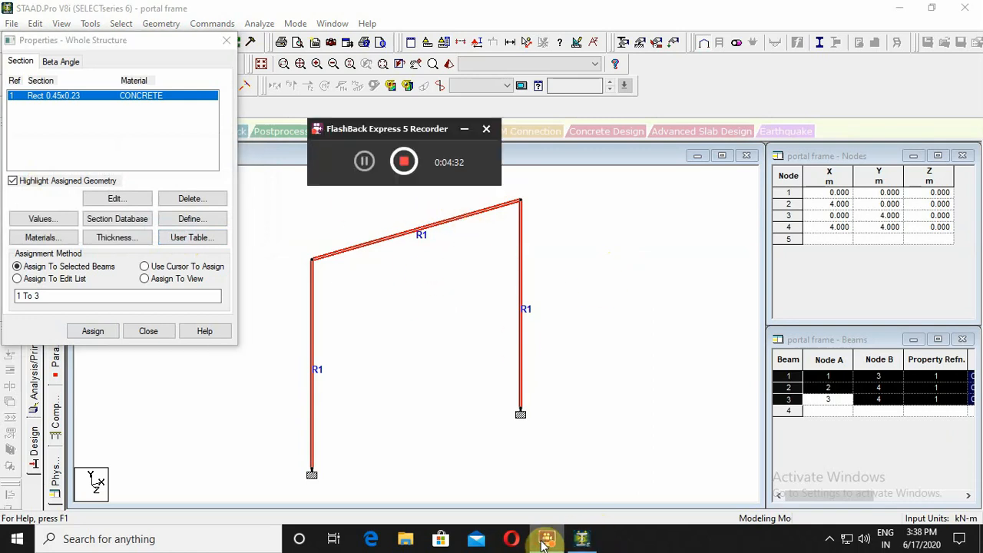
pyautogui.click(465, 128)
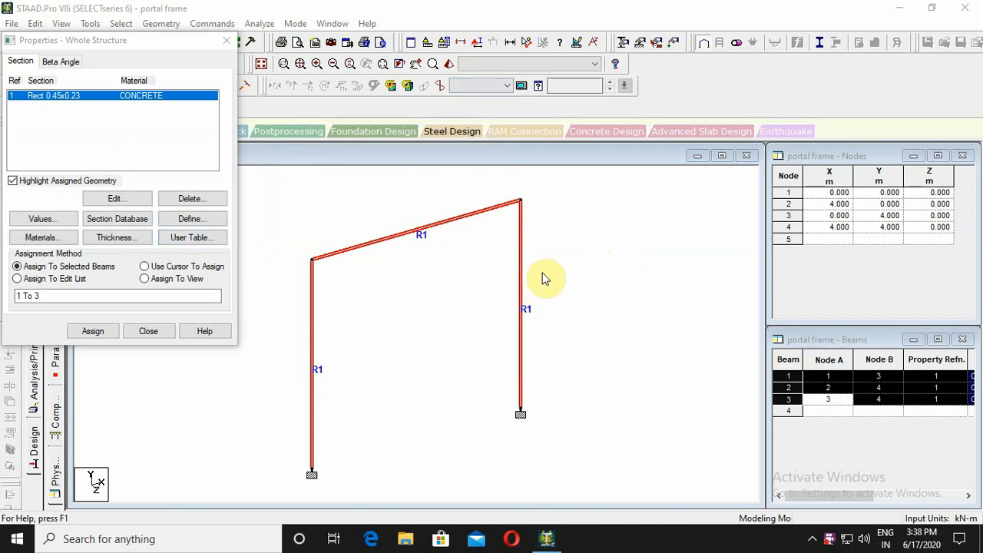
# - Close the member properties and add primary load case 1 with loading type Dead and the title DL
pyautogui.click(150, 331)
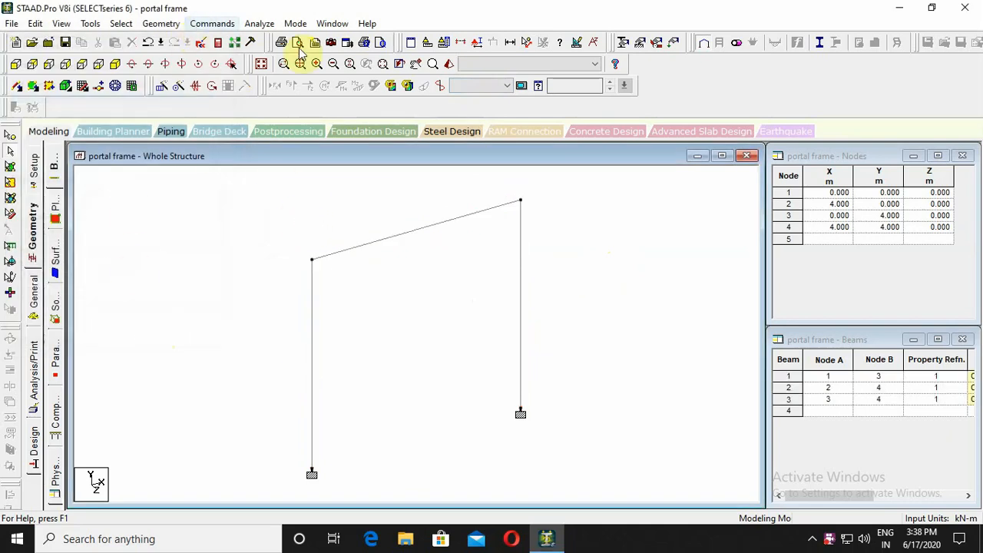
pyautogui.click(214, 24)
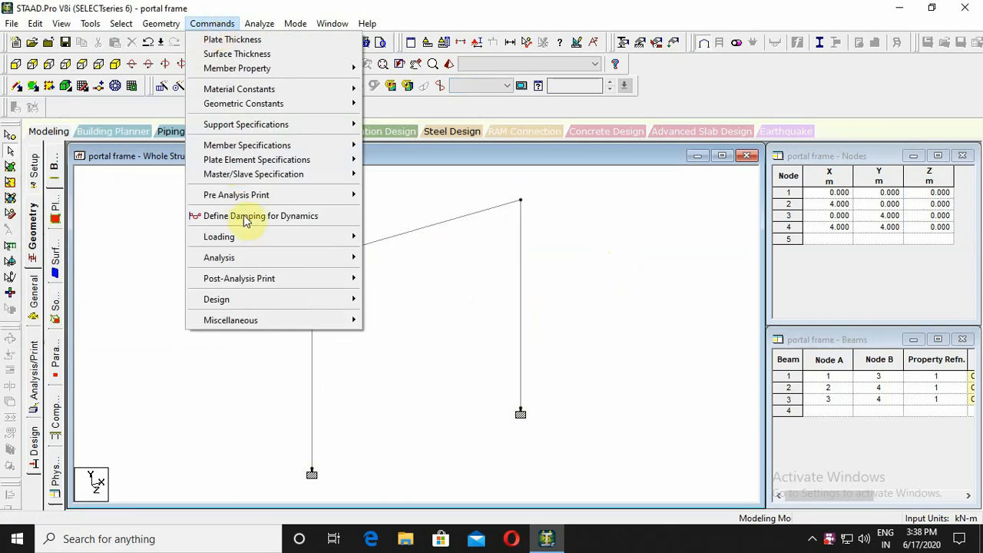
pyautogui.moveTo(246, 238)
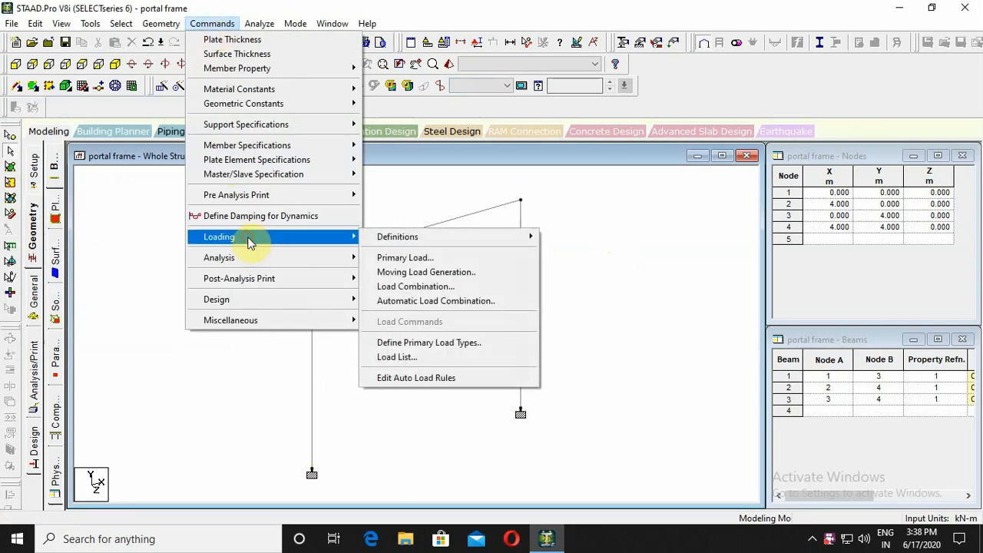
pyautogui.click(476, 258)
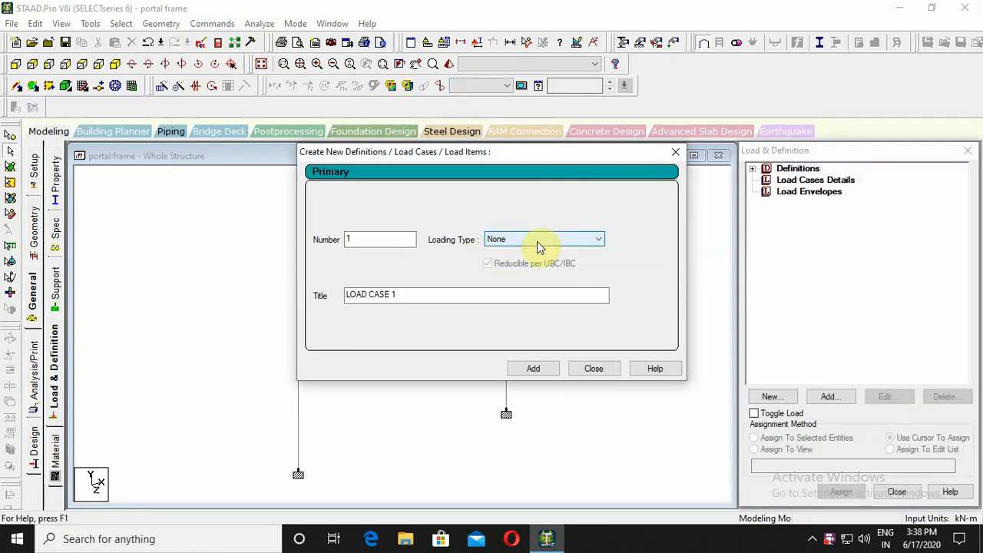
pyautogui.click(538, 242)
pyautogui.click(531, 253)
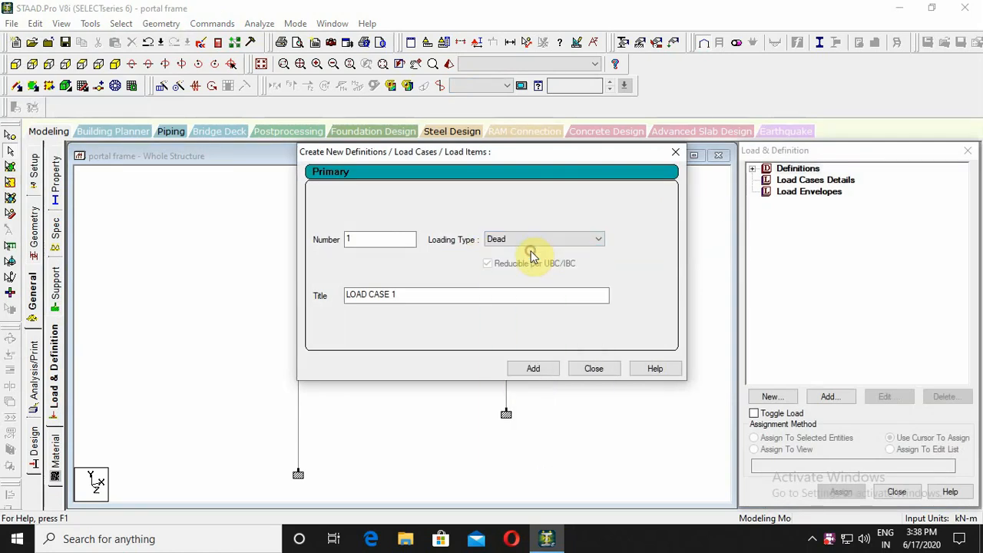
pyautogui.click(532, 243)
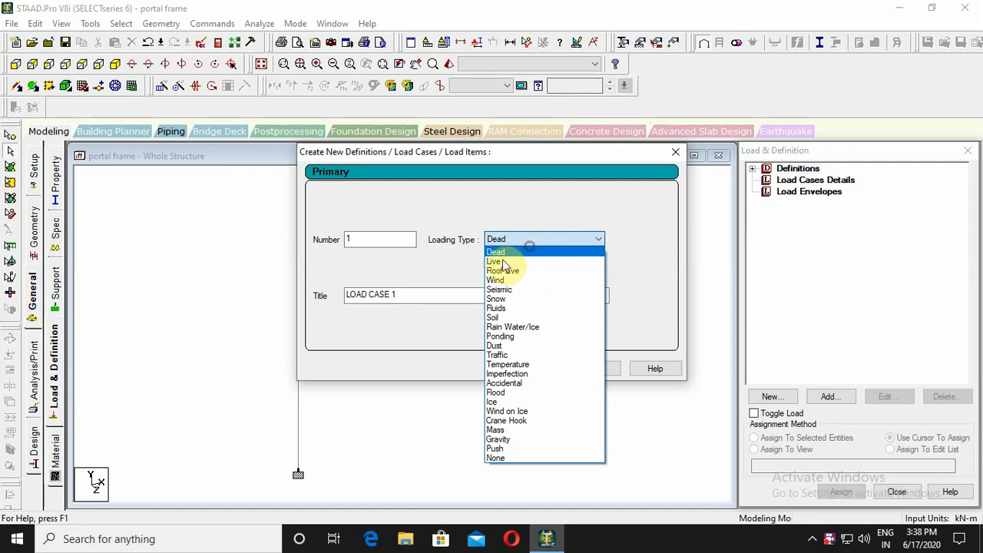
pyautogui.click(499, 252)
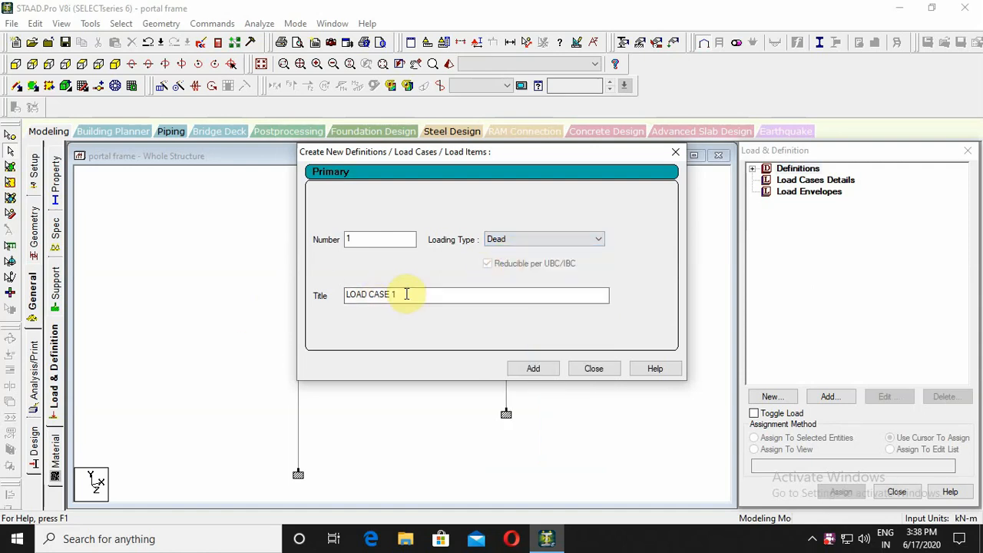
pyautogui.moveTo(407, 294); pyautogui.dragTo(281, 292)
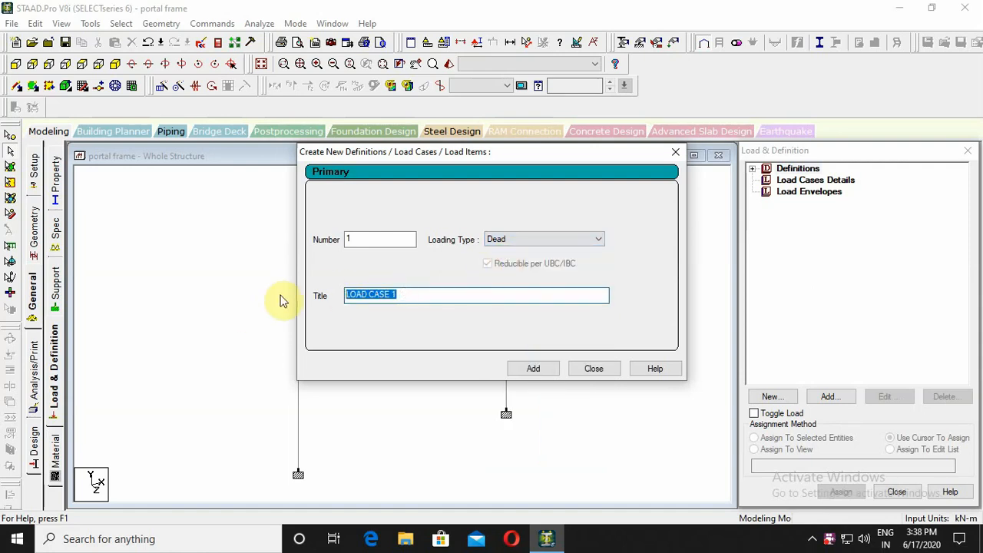
pyautogui.write('DL')
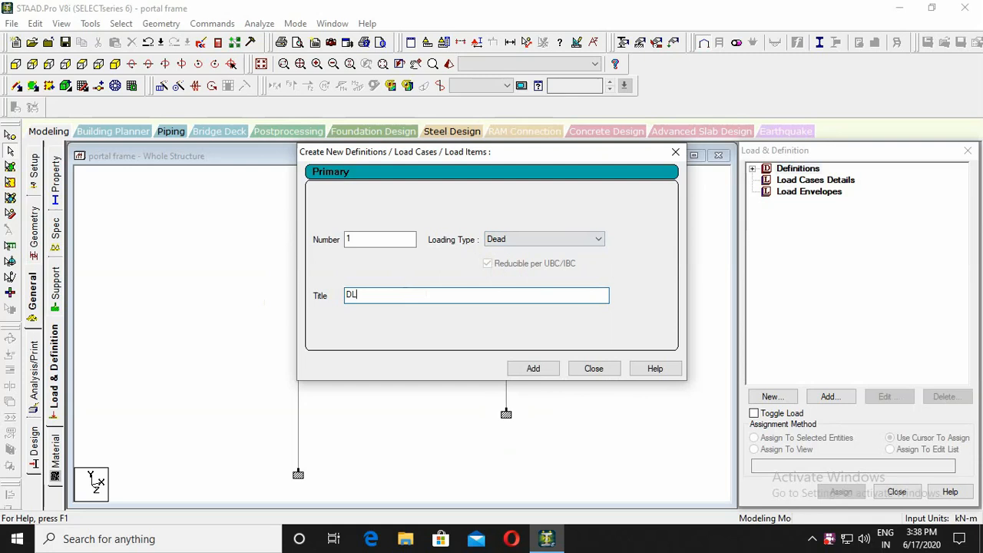
pyautogui.press('Return')
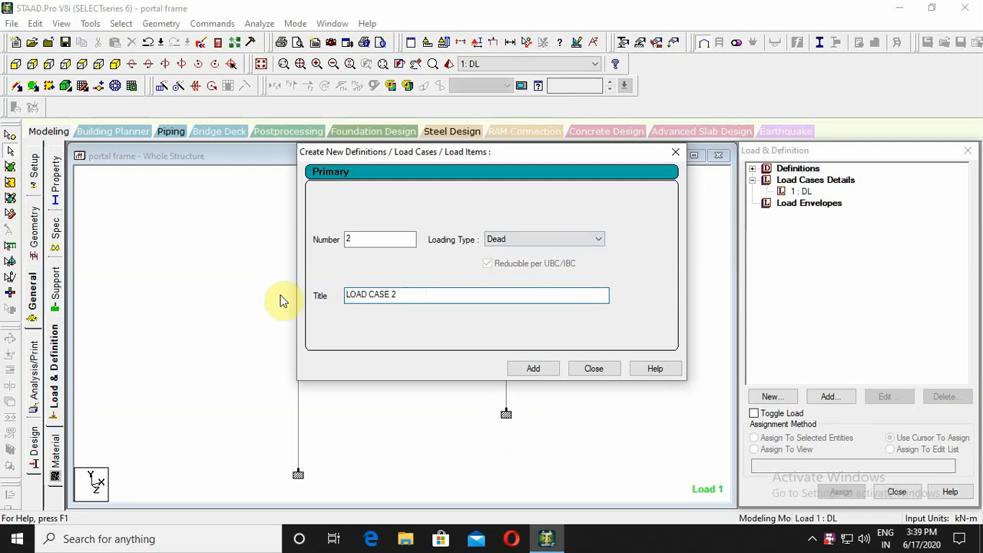
# - Add primary load case 2 with loading type Live and the title LL
pyautogui.click(528, 242)
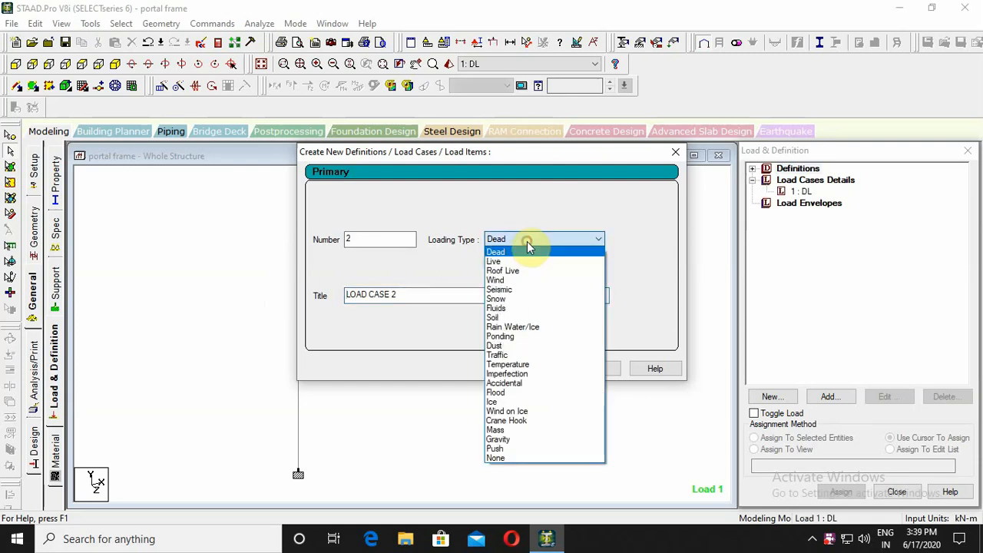
pyautogui.click(531, 263)
pyautogui.click(425, 295)
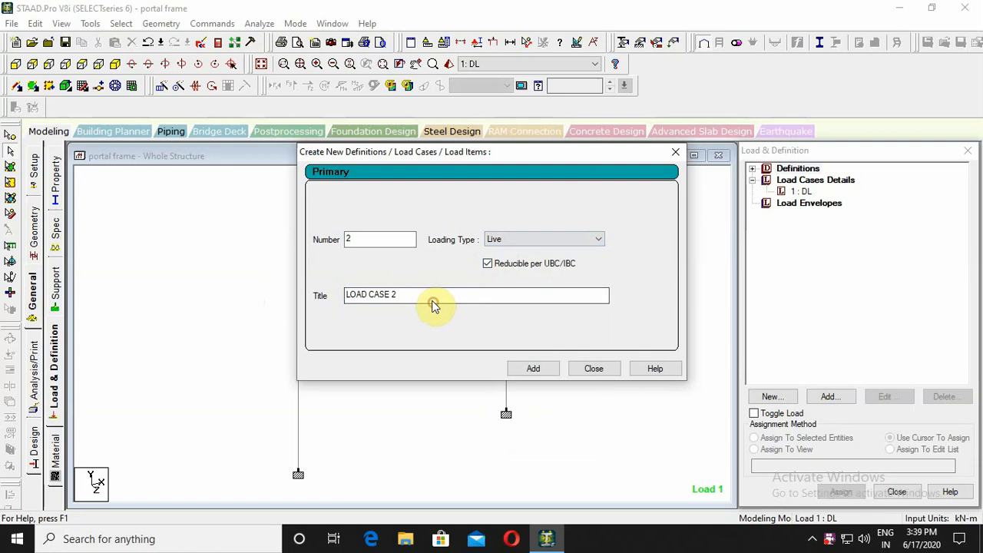
pyautogui.moveTo(425, 296); pyautogui.dragTo(319, 304)
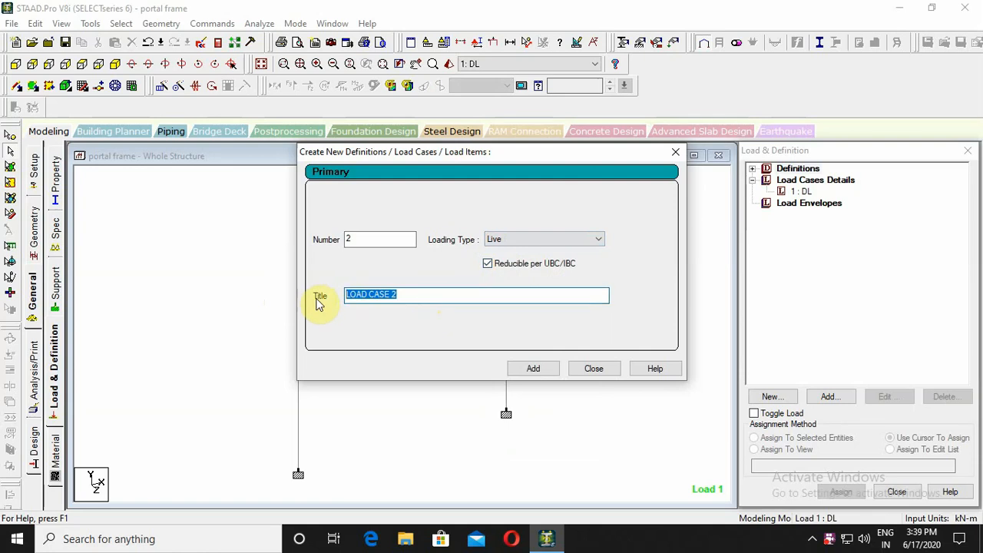
pyautogui.write('LL')
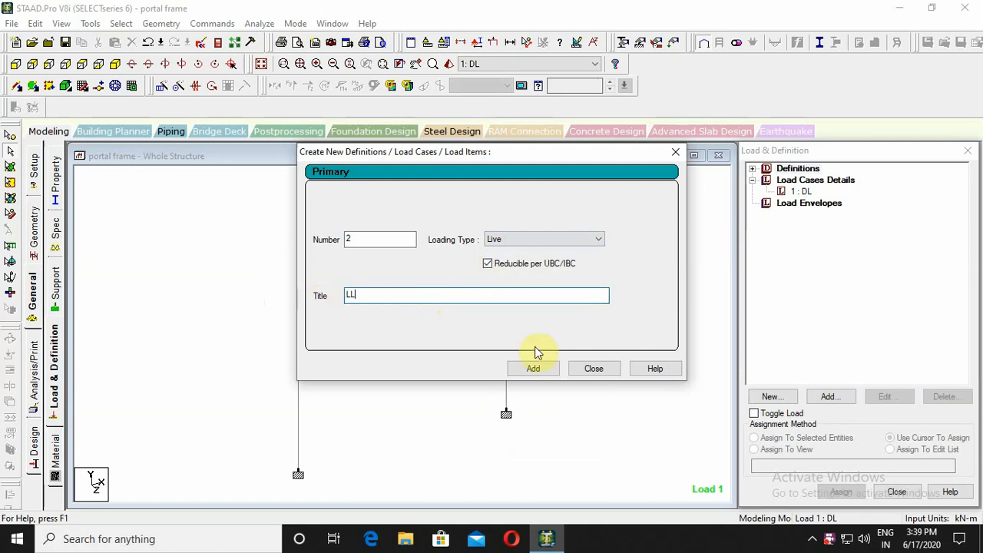
pyautogui.click(529, 370)
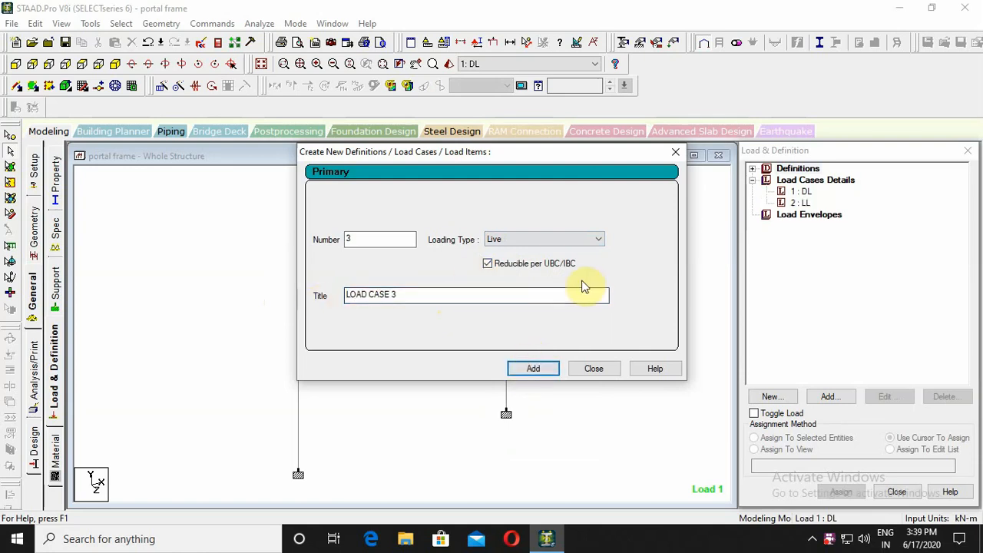
# - Finish adding primary load cases and start defining load combination 3 with the name DL+LL
pyautogui.click(594, 369)
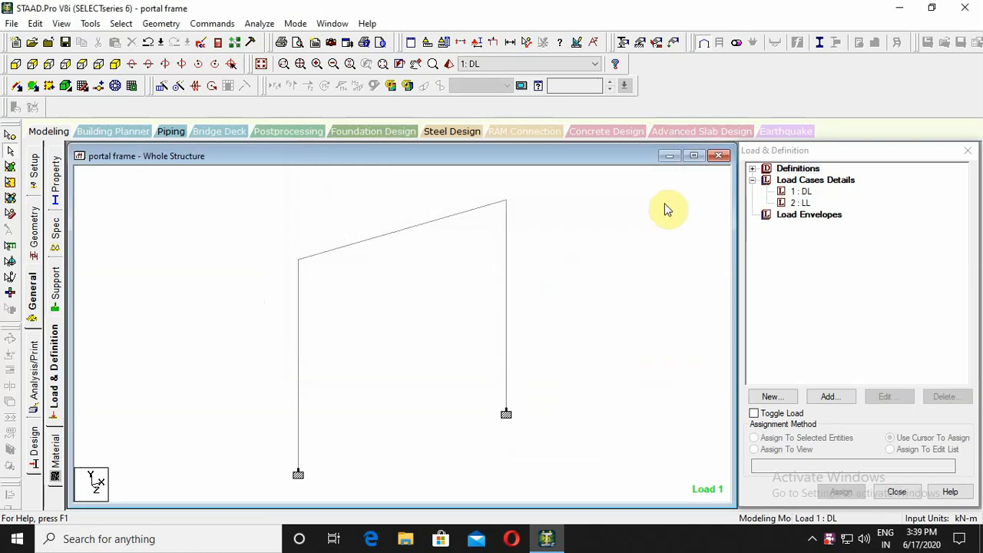
pyautogui.click(814, 181)
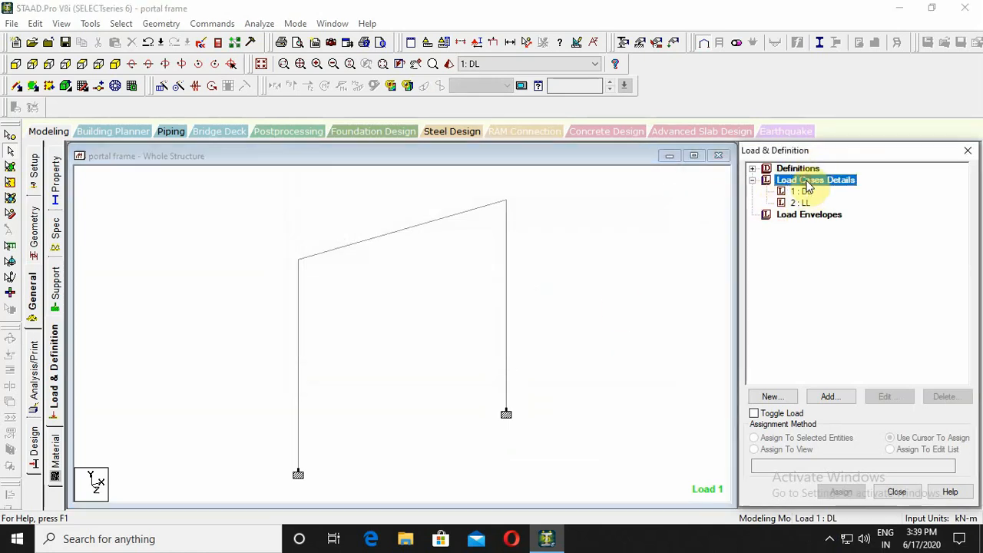
pyautogui.click(831, 399)
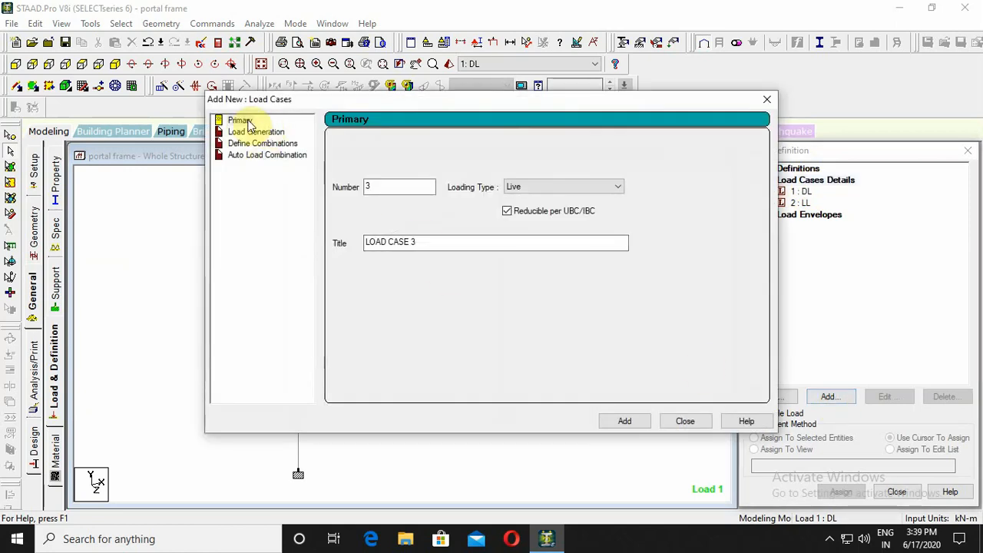
pyautogui.click(290, 149)
pyautogui.click(563, 143)
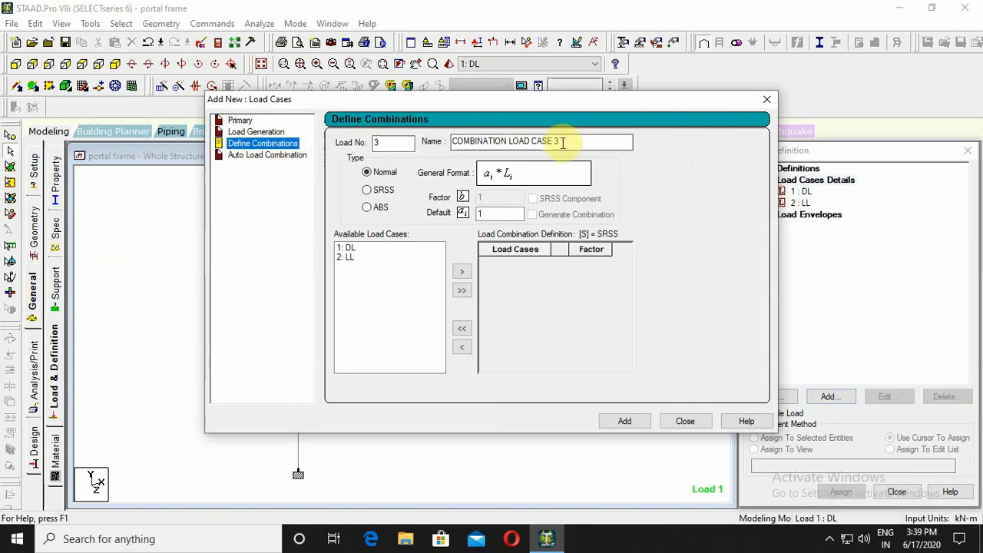
pyautogui.moveTo(563, 142); pyautogui.dragTo(455, 143)
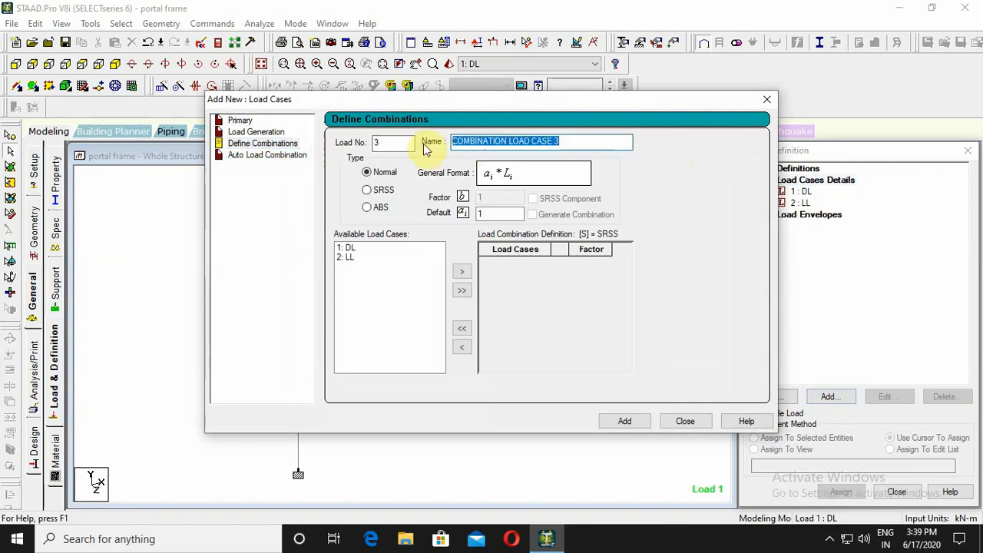
pyautogui.write('DL+LL')
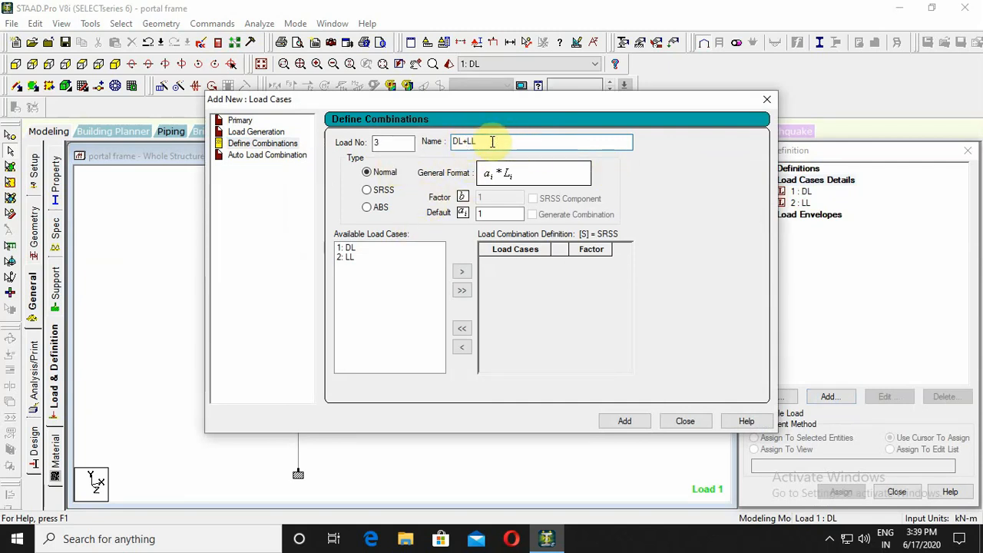
# - Include the DL and LL load cases in combination DL+LL with a factor of 1 each and add it
pyautogui.click(363, 249)
pyautogui.click(463, 272)
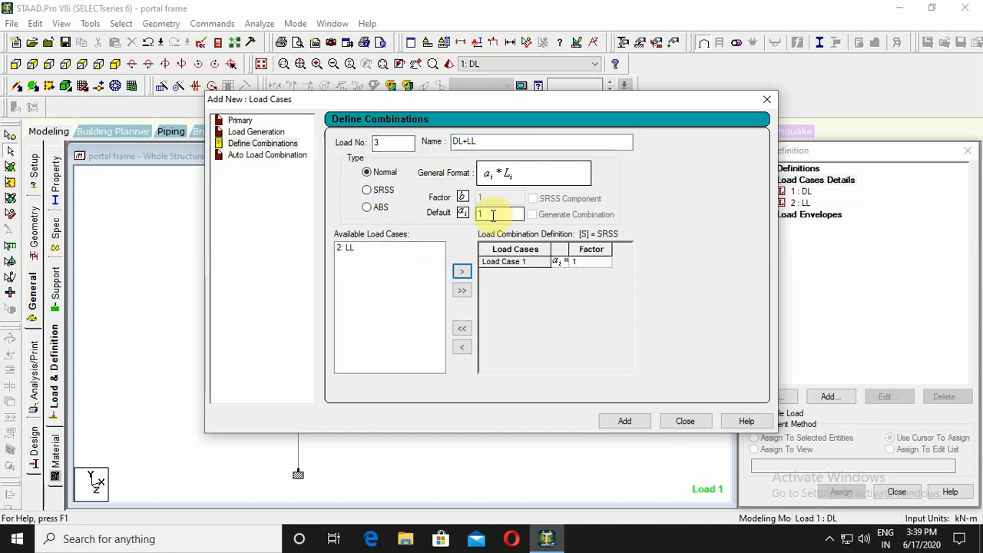
pyautogui.click(358, 250)
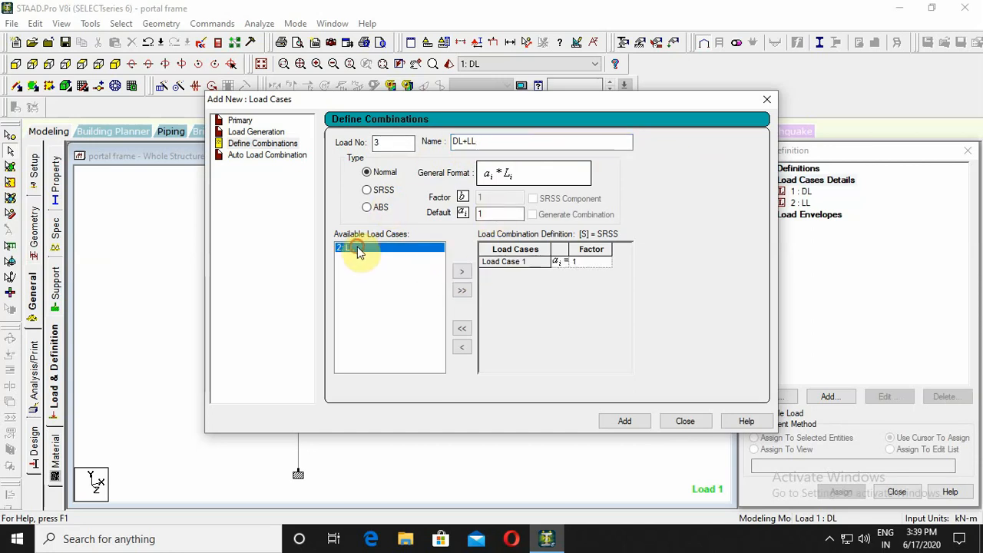
pyautogui.click(461, 271)
pyautogui.click(644, 427)
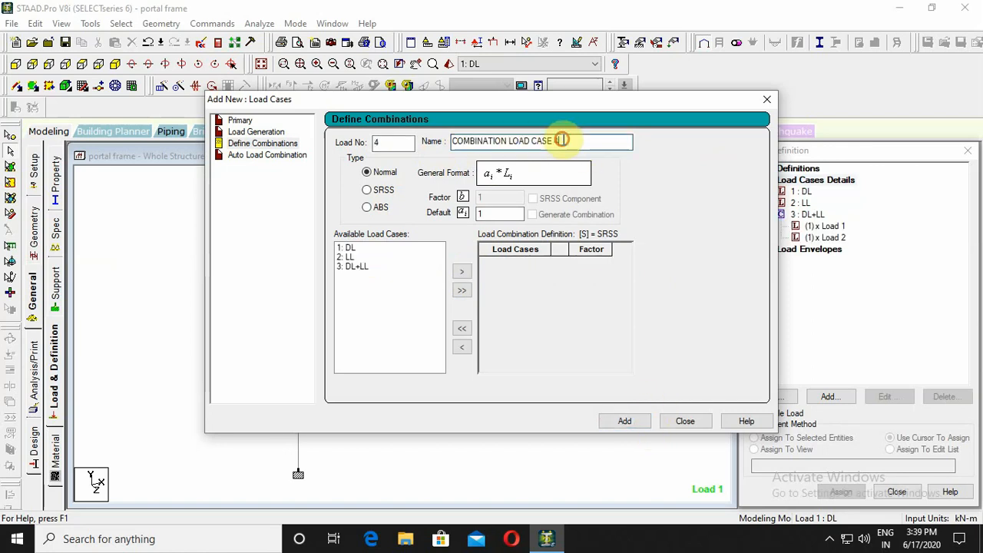
# - Name load combination 4 as 1.5(DL+LL), allowing the automatic file save to proceed
pyautogui.moveTo(562, 139); pyautogui.dragTo(454, 146)
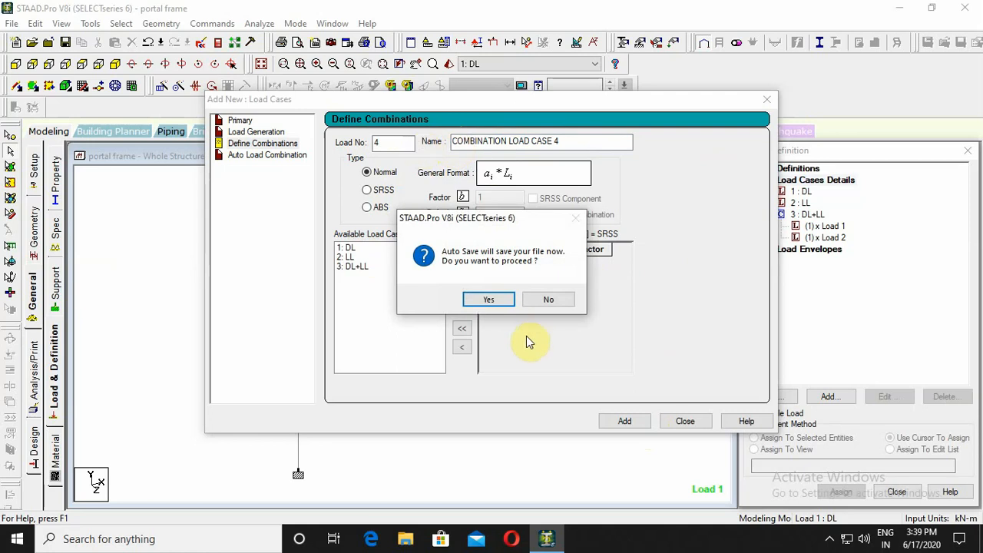
pyautogui.click(501, 300)
pyautogui.click(414, 286)
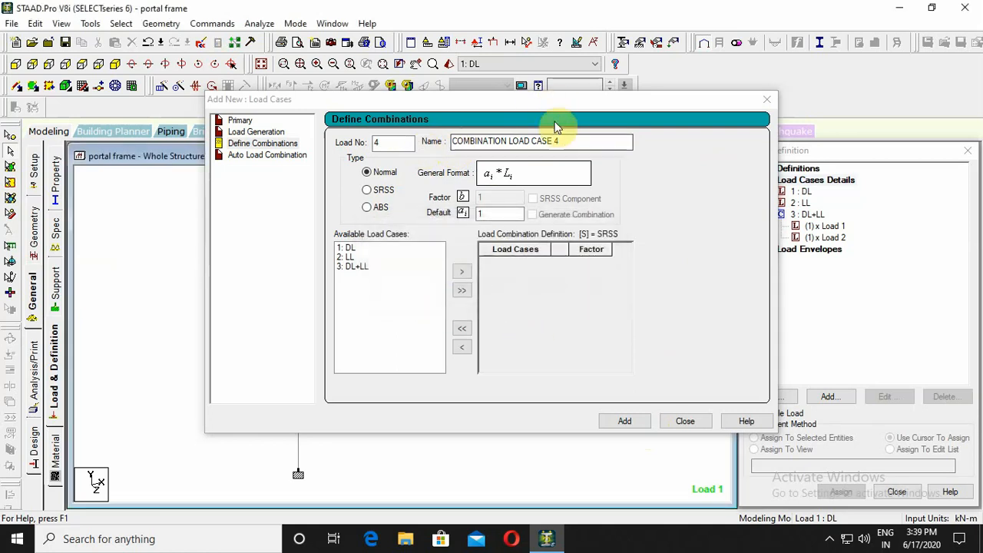
pyautogui.moveTo(565, 141); pyautogui.dragTo(302, 115)
pyautogui.write('1.5(DL+LL')
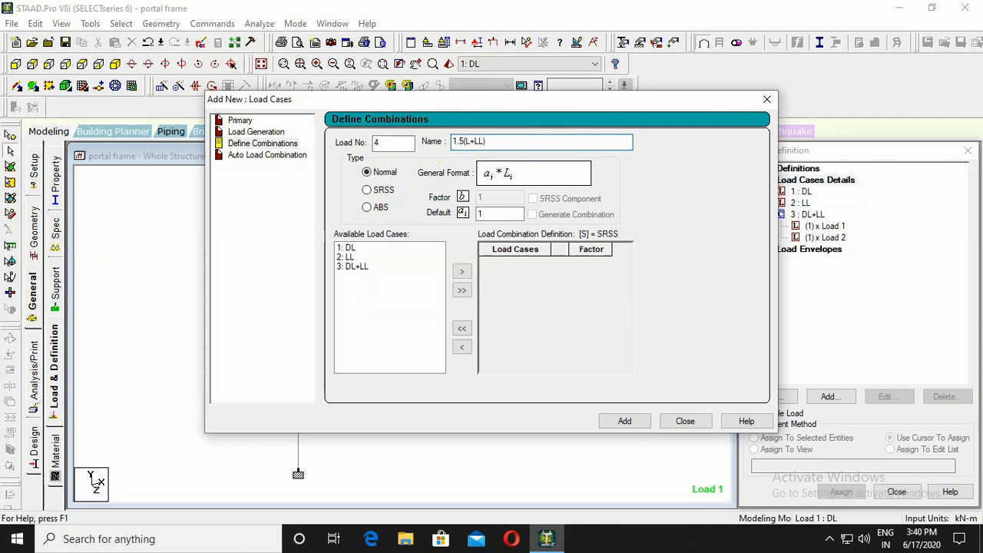
pyautogui.click(466, 141)
pyautogui.write('DL+')
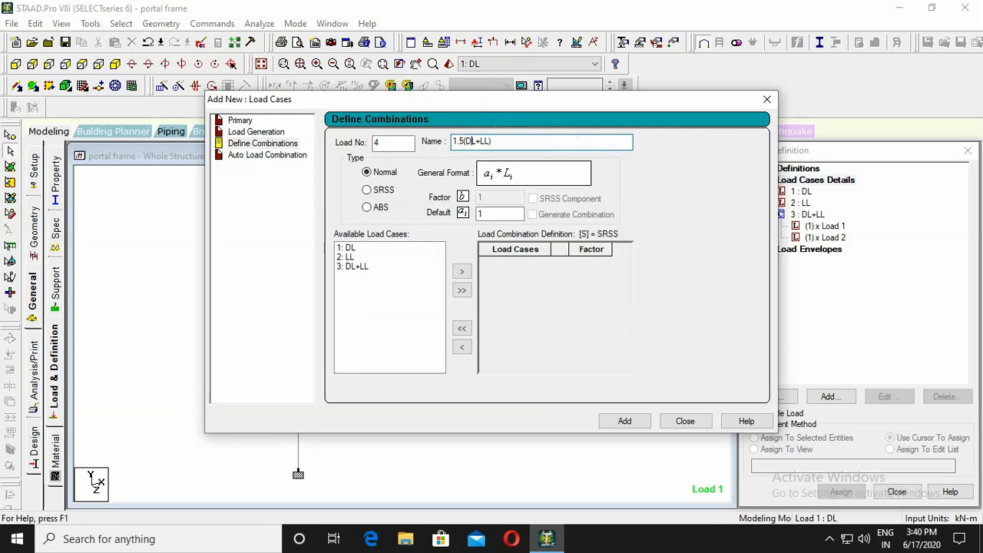
# - Include DL and LL in combination 1.5(DL+LL) with a factor of 1.5 each, add it and finish defining load cases
pyautogui.click(355, 248)
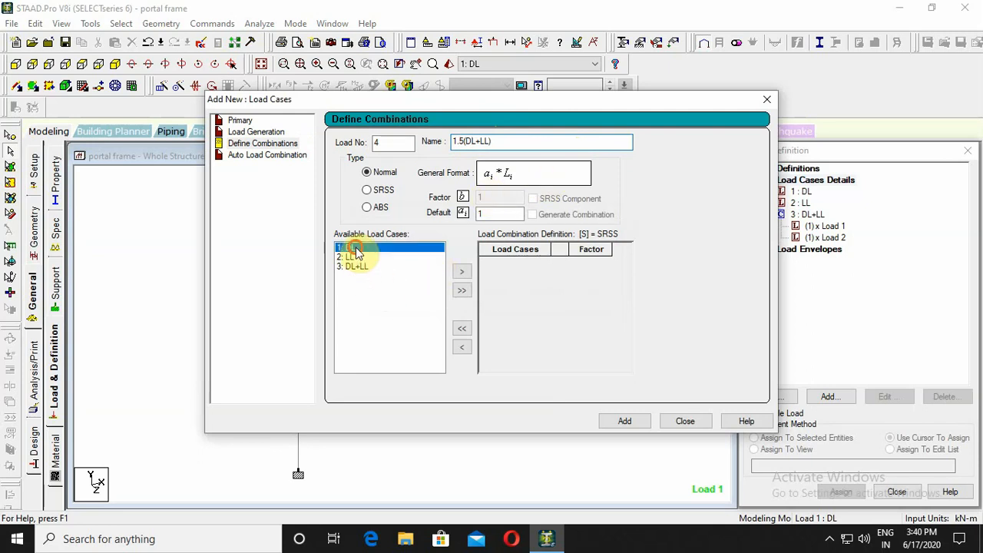
pyautogui.click(515, 213)
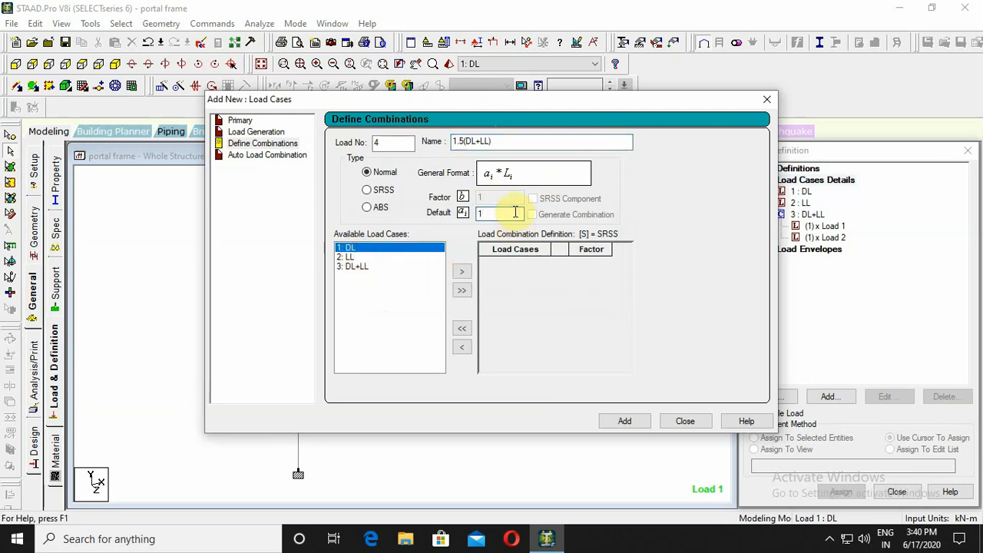
pyautogui.click(461, 274)
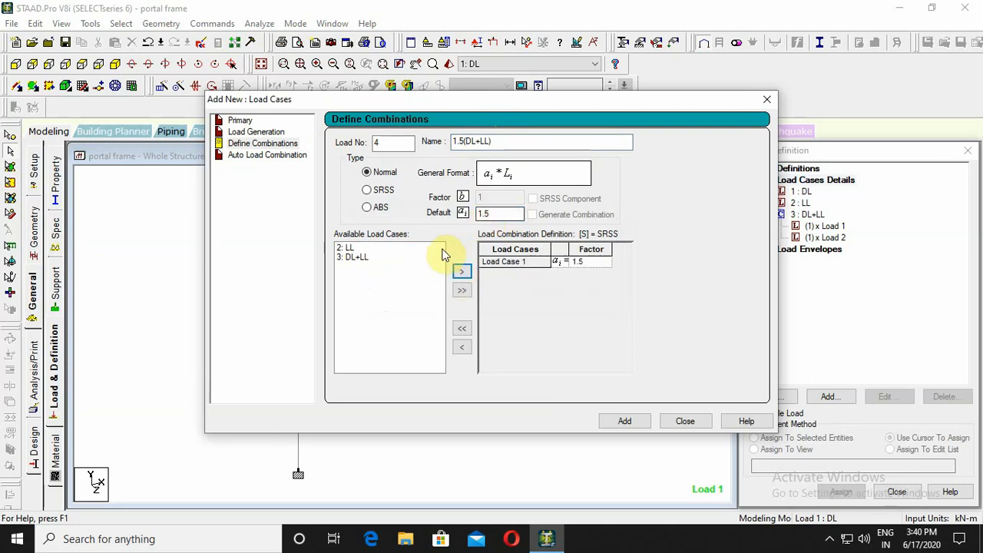
pyautogui.click(373, 247)
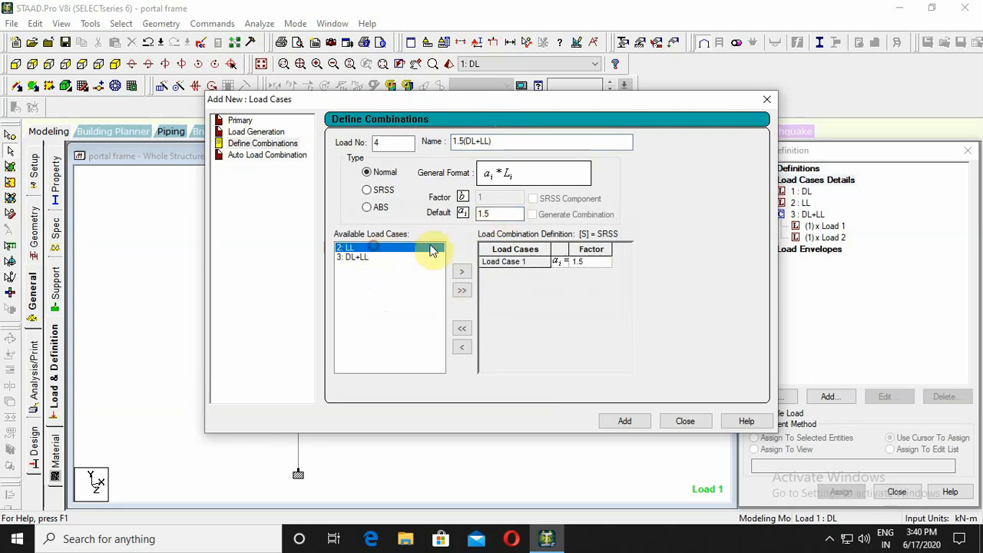
pyautogui.click(462, 274)
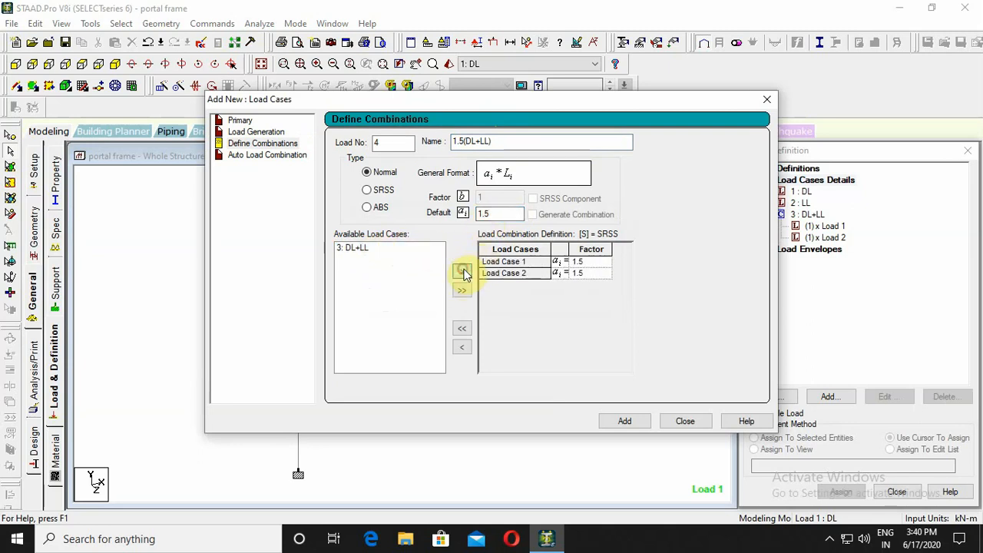
pyautogui.click(623, 424)
pyautogui.click(683, 422)
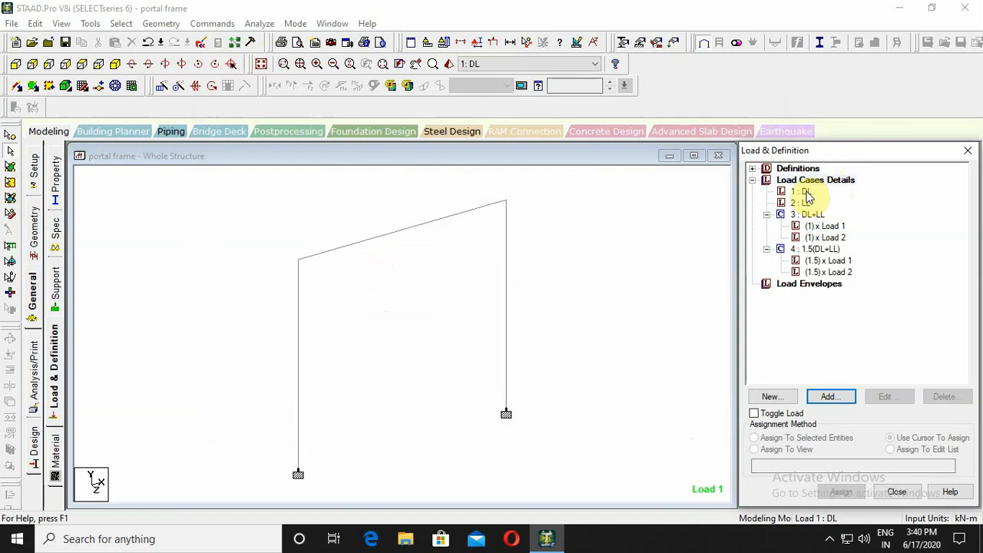
# - Add a selfweight load in the Y direction with factor -1 to load case 1 DL
pyautogui.click(807, 195)
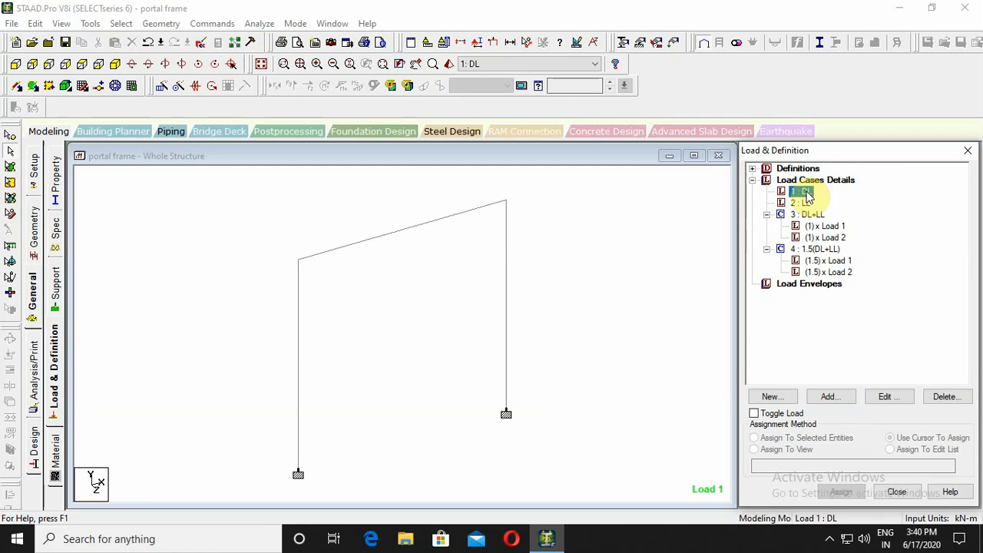
pyautogui.click(831, 396)
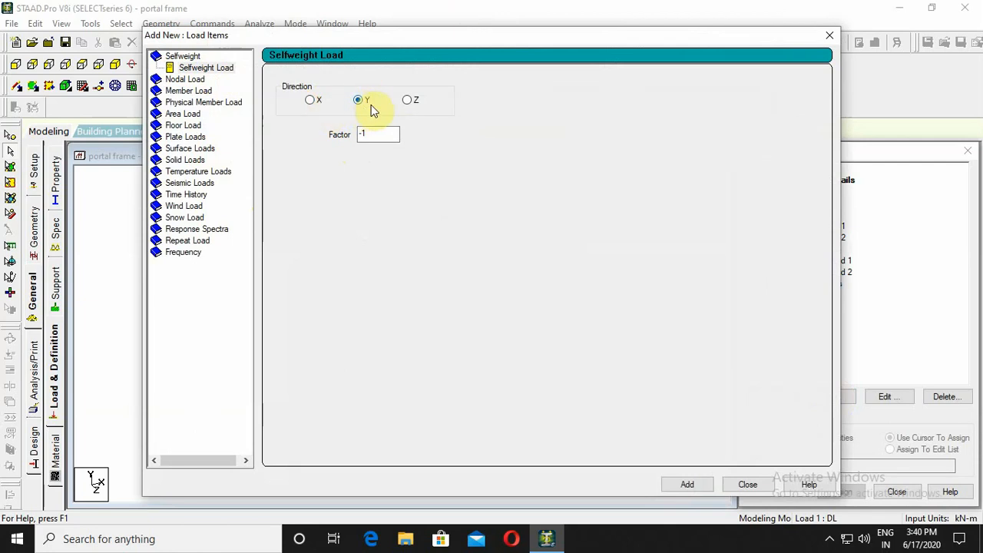
pyautogui.click(708, 482)
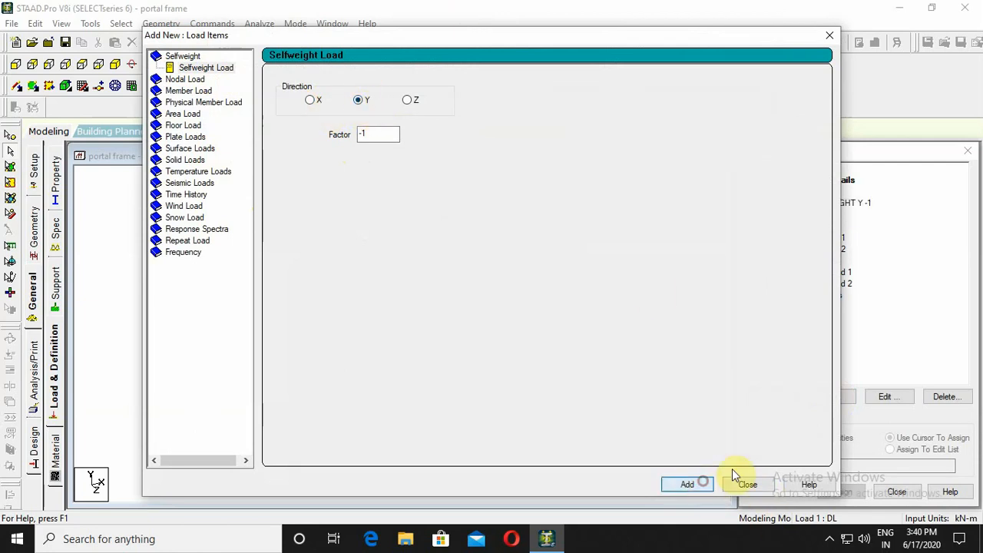
pyautogui.click(748, 484)
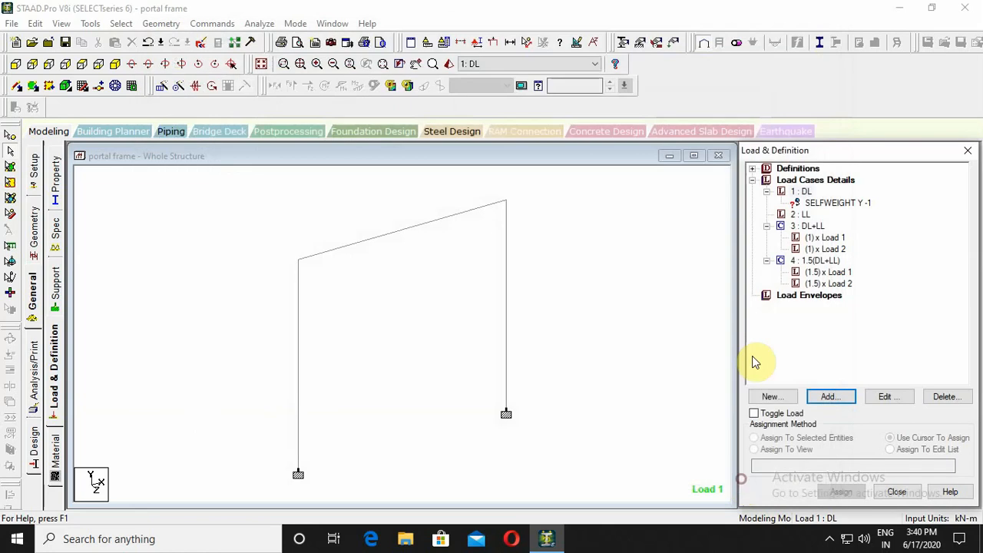
# - Assign the selfweight load to the beam and both columns, selected as beams, and clear the selection
pyautogui.click(830, 204)
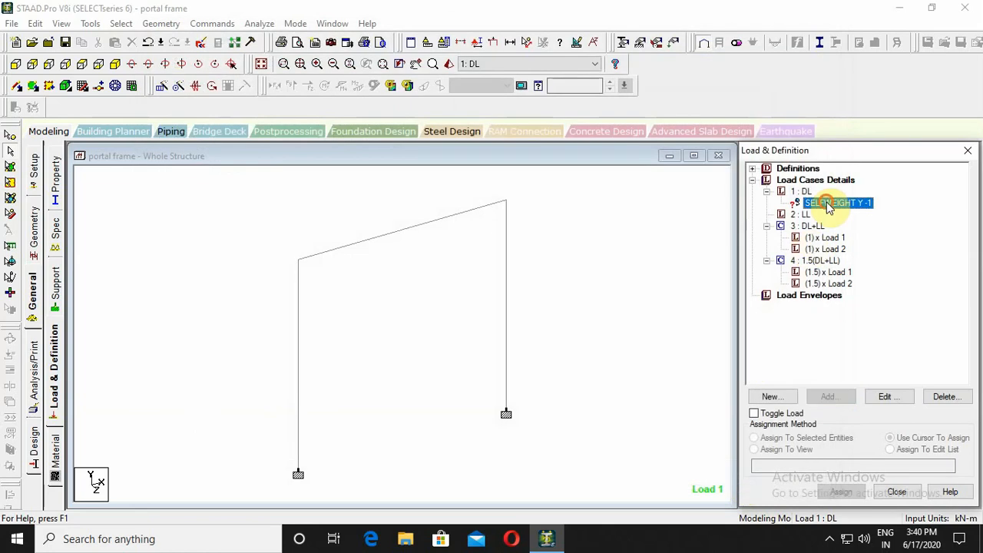
pyautogui.click(299, 406)
pyautogui.click(505, 354)
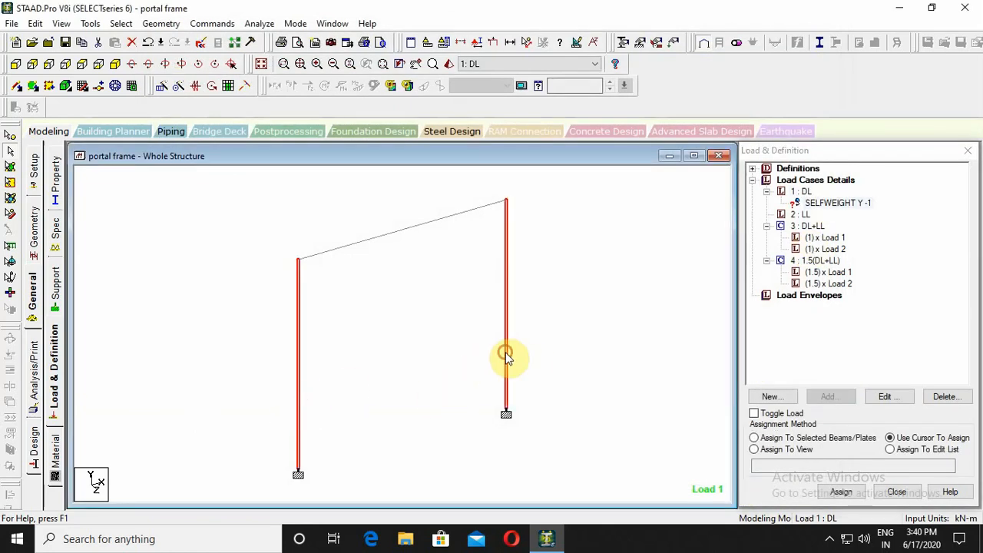
pyautogui.click(401, 231)
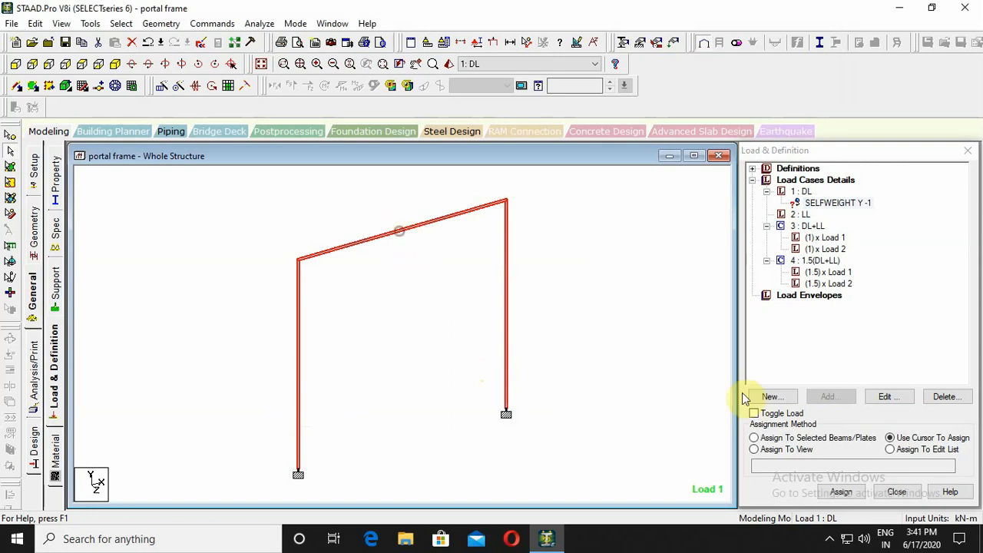
pyautogui.click(808, 441)
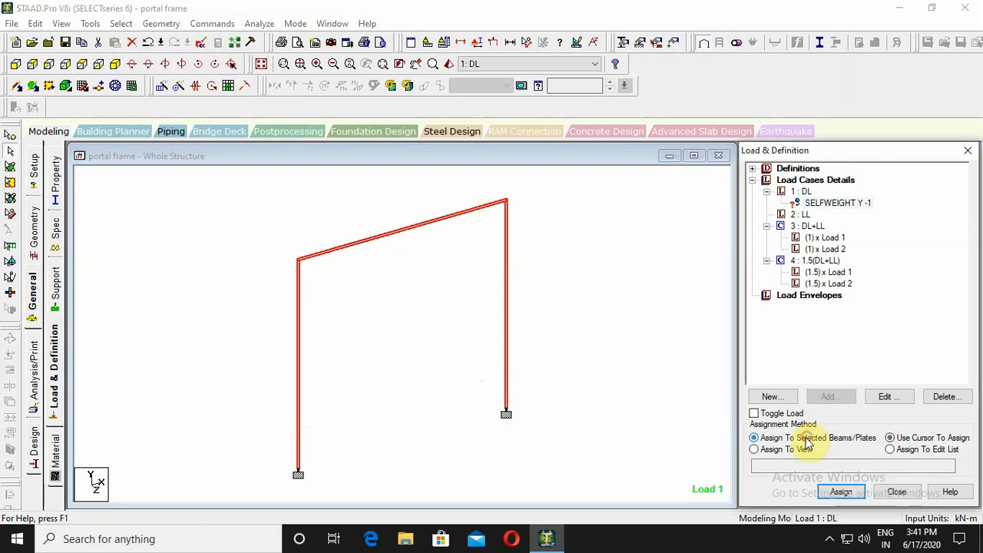
pyautogui.click(850, 493)
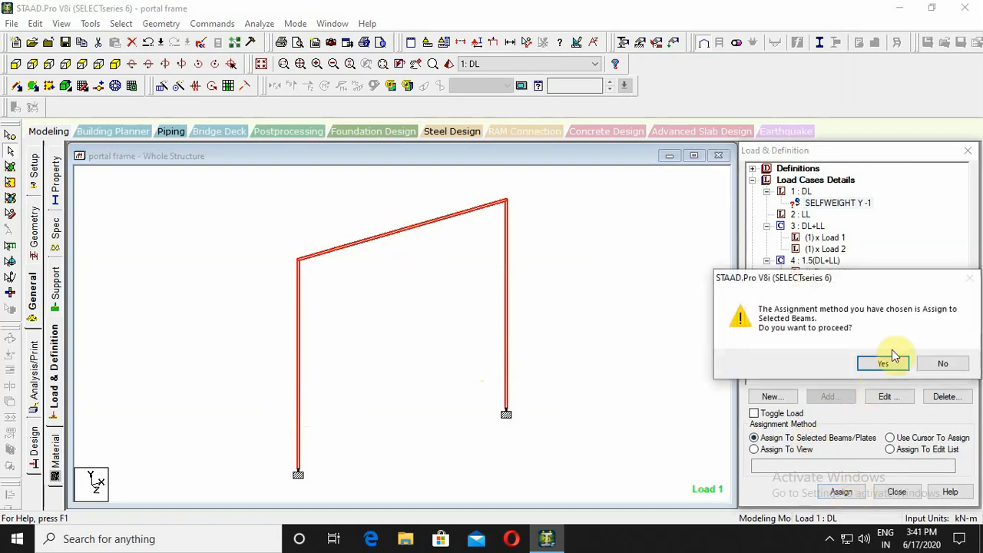
pyautogui.click(885, 365)
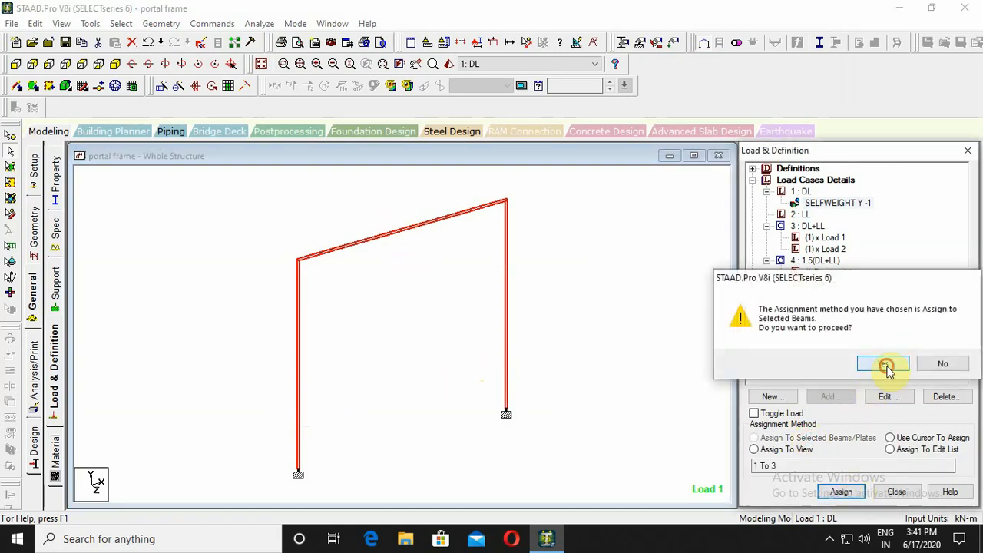
pyautogui.click(556, 345)
# - Check which members carry the selfweight load and collapse the DL load case
pyautogui.click(837, 203)
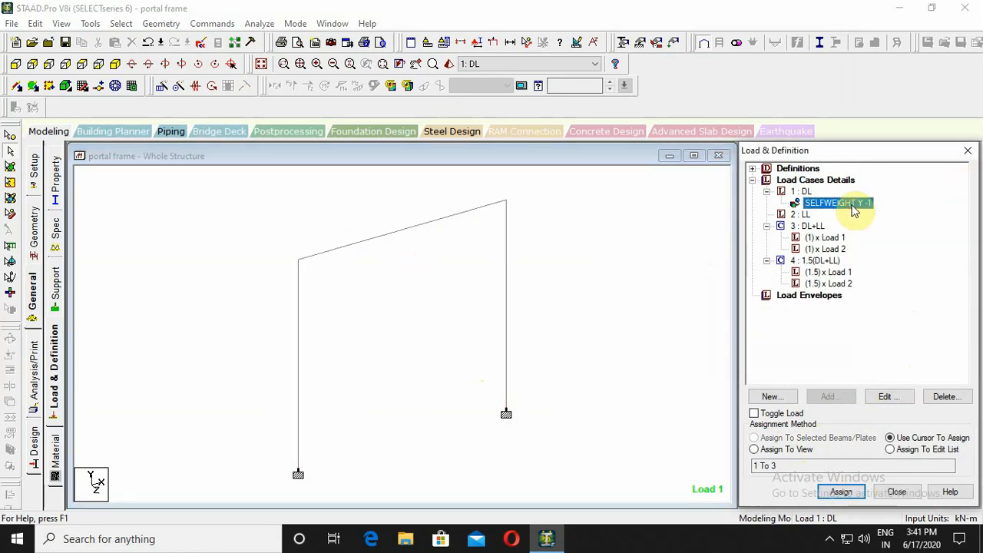
pyautogui.click(803, 191)
pyautogui.click(814, 204)
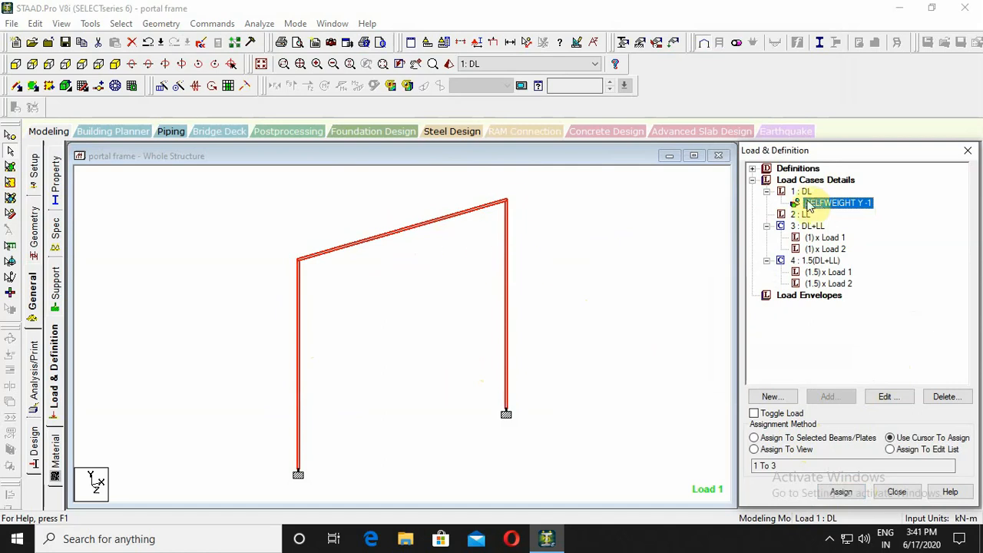
pyautogui.click(767, 192)
pyautogui.click(637, 235)
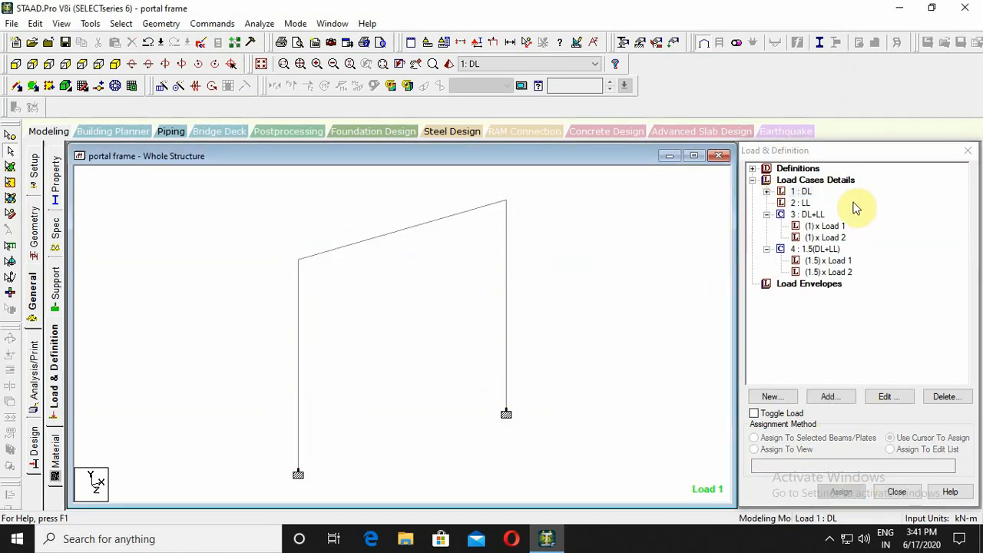
# - Add a uniform member force of -10 kN/m in the GY direction to load case 2 LL
pyautogui.click(802, 203)
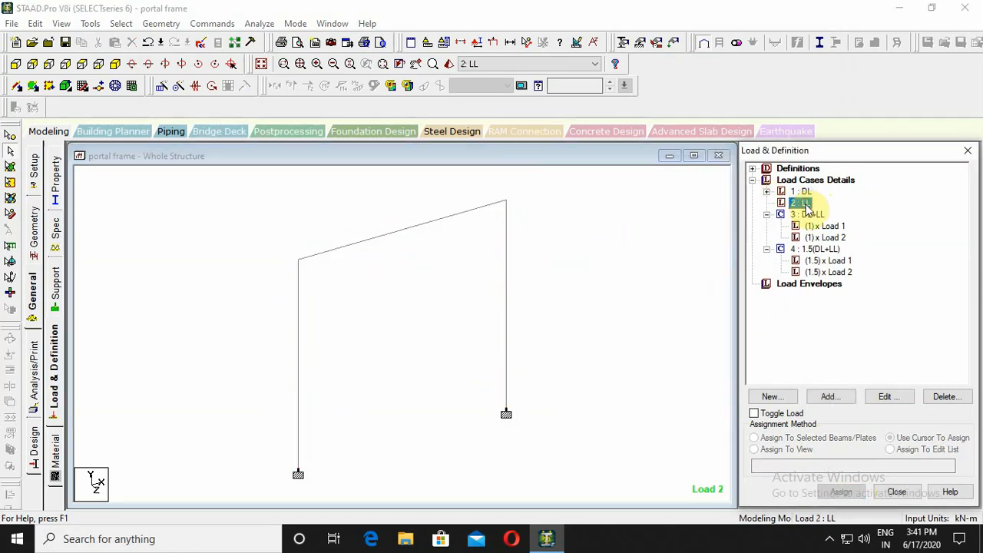
pyautogui.click(837, 399)
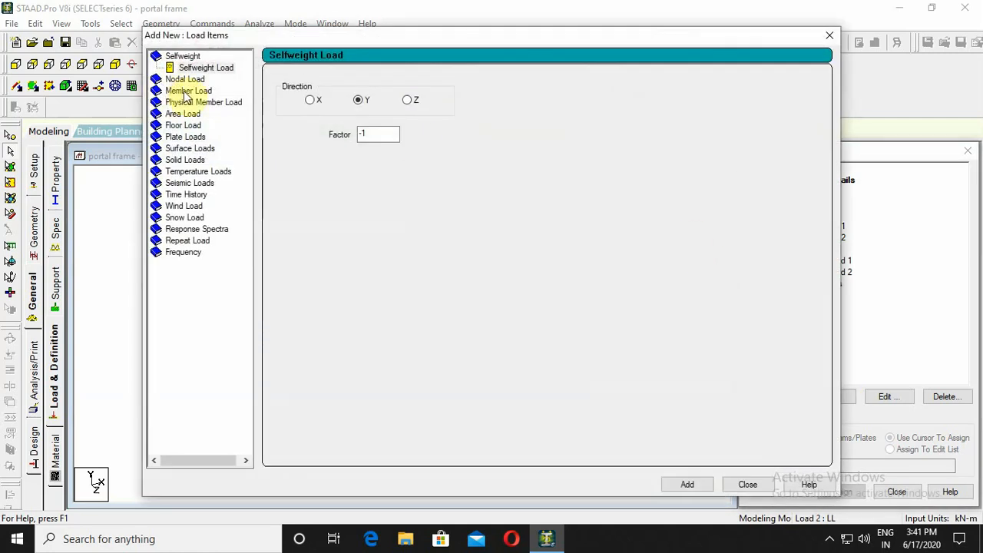
pyautogui.click(201, 91)
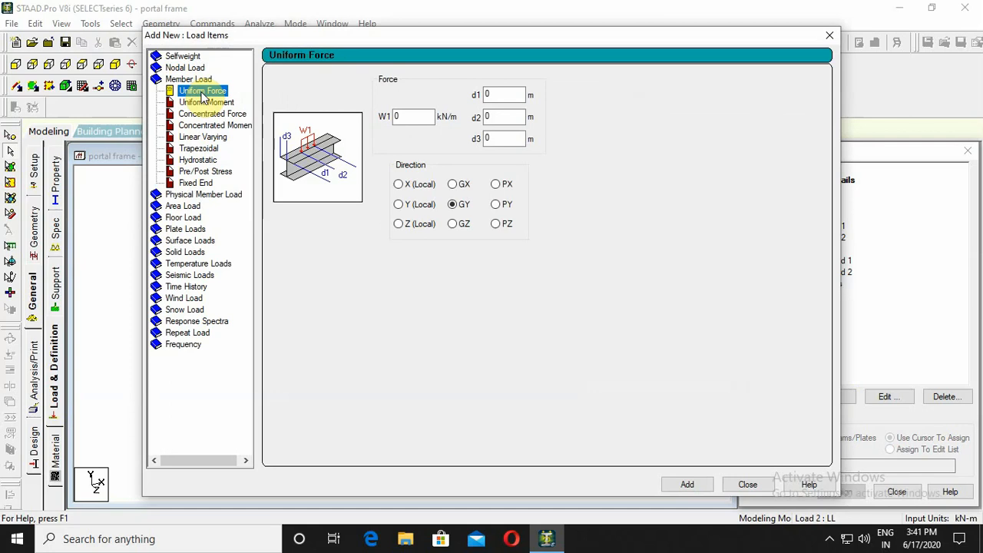
pyautogui.doubleClick(415, 116)
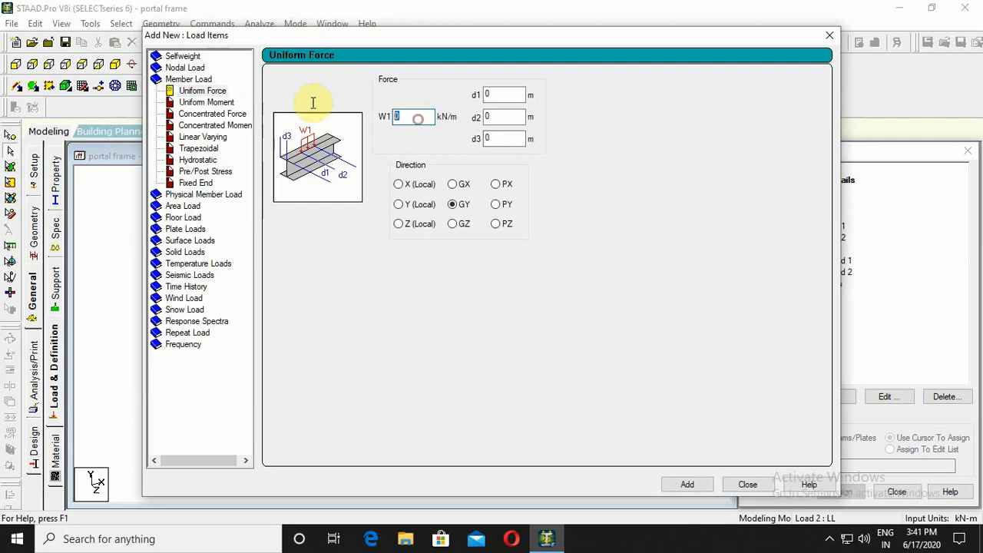
pyautogui.write('-1')
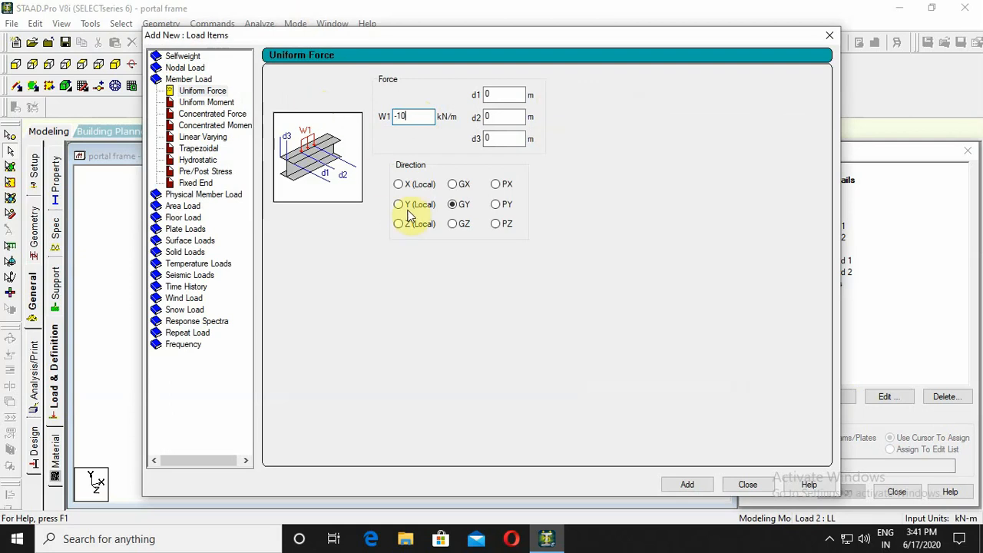
pyautogui.click(687, 482)
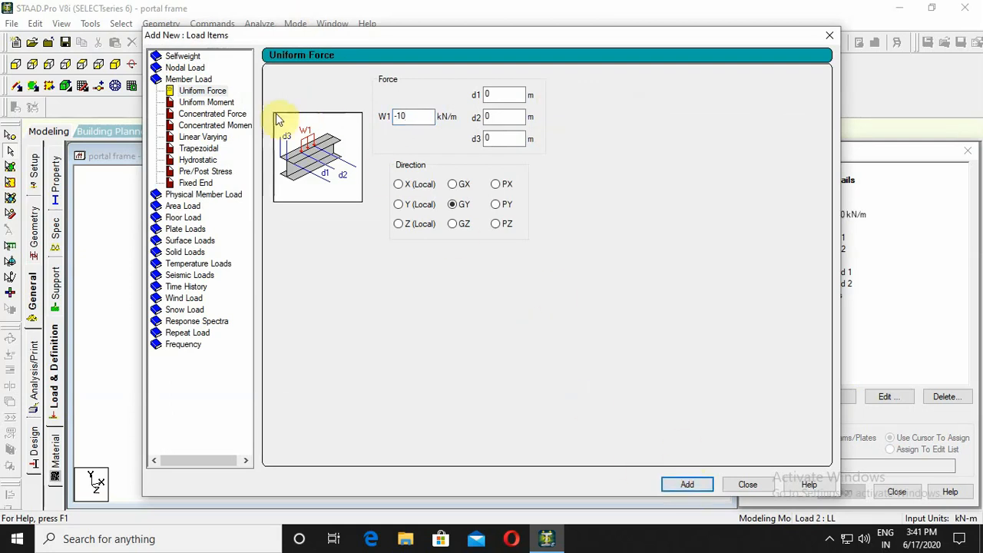
# - Add a concentrated member force of -10 kN in the GY direction at d1 = 2.0 m to LL and finish adding load items
pyautogui.click(213, 114)
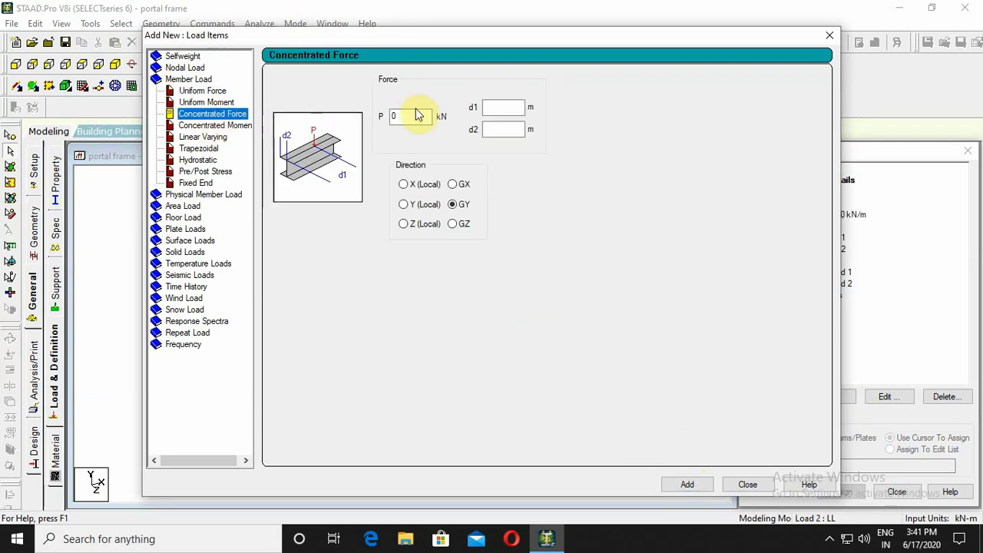
pyautogui.write('-10')
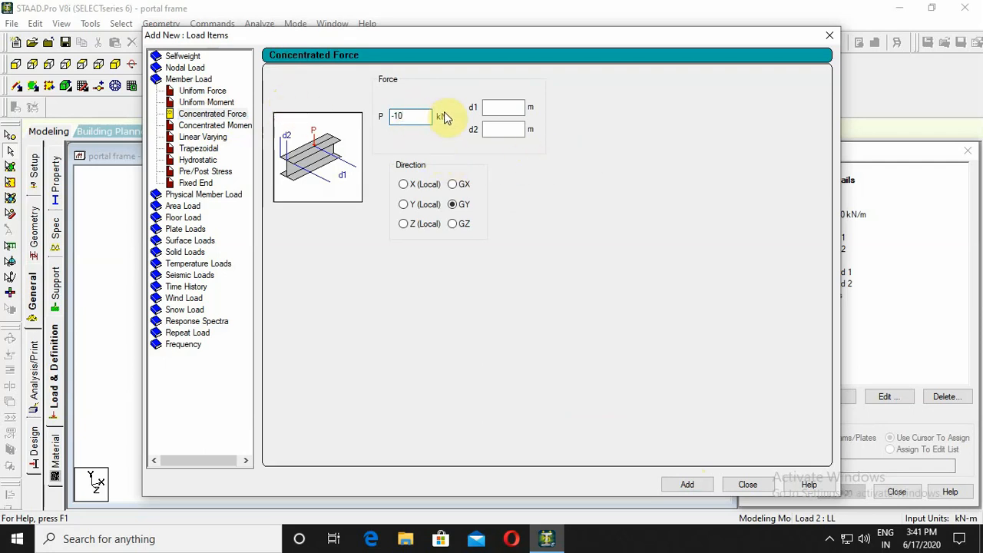
pyautogui.click(495, 110)
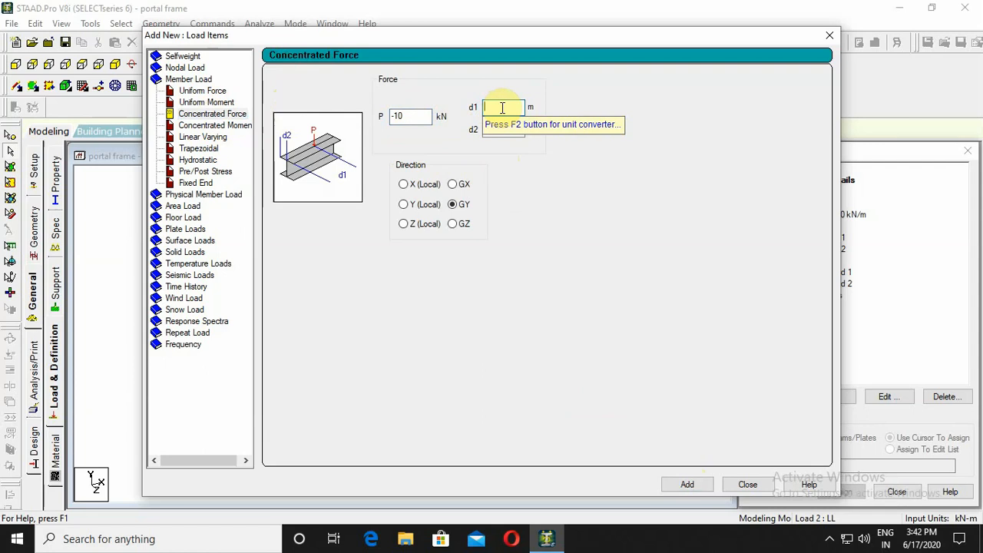
pyautogui.write('2')
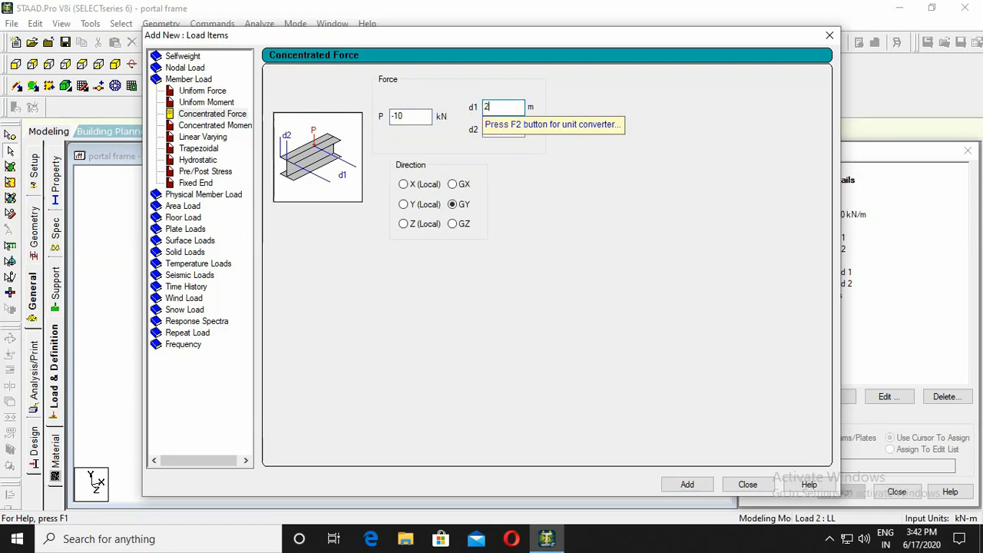
pyautogui.write('.0')
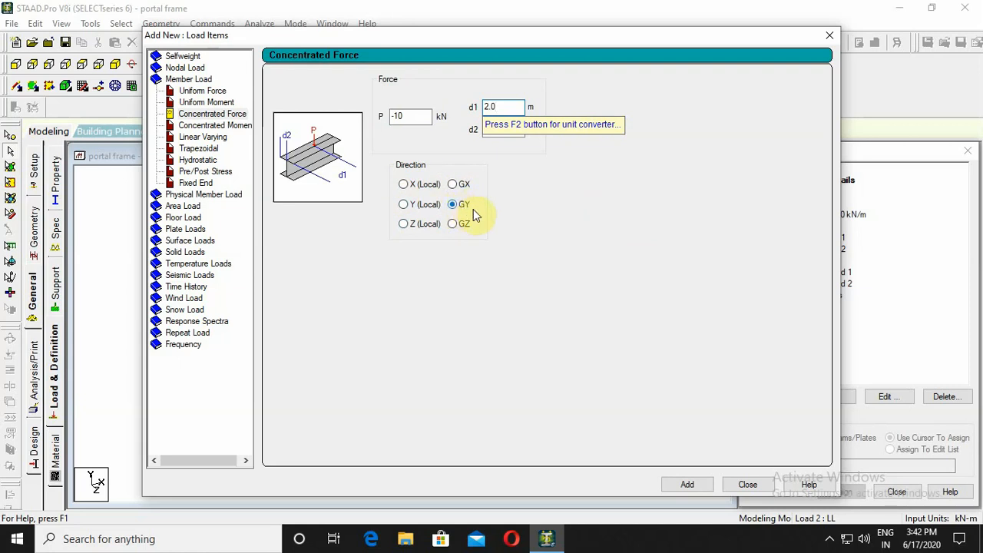
pyautogui.click(696, 485)
pyautogui.click(741, 485)
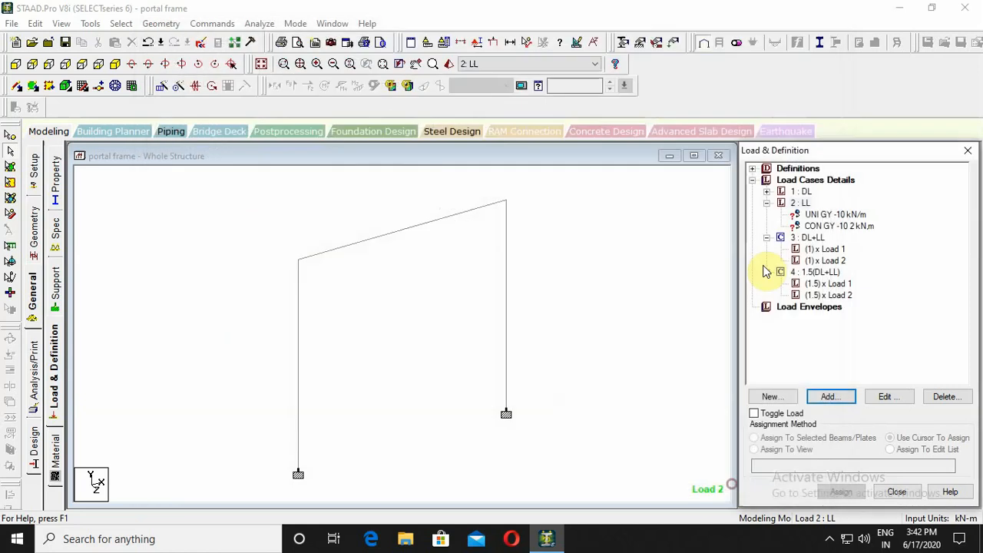
# - Assign the -10 kN/m uniform load to the top beam, selected as a beam, and clear the selection
pyautogui.click(816, 215)
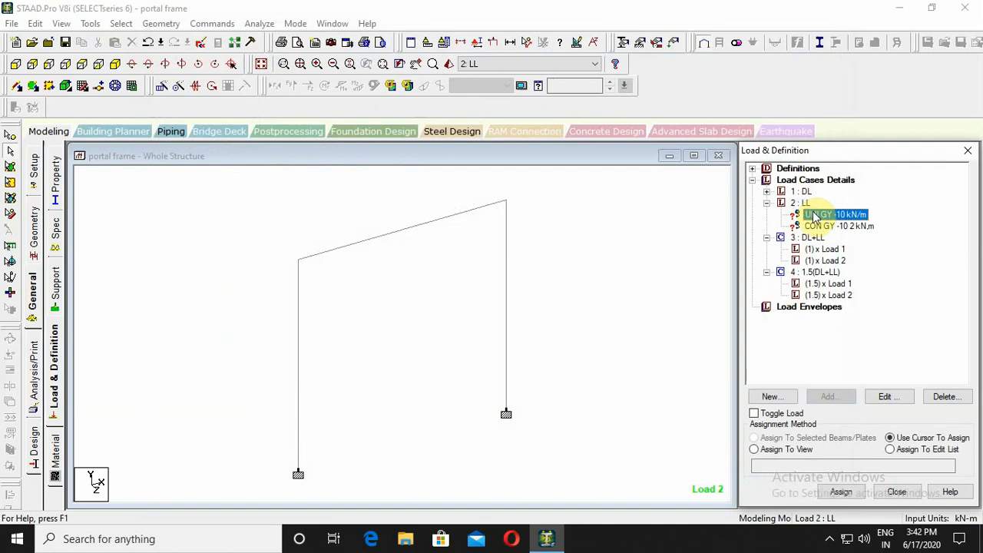
pyautogui.click(443, 224)
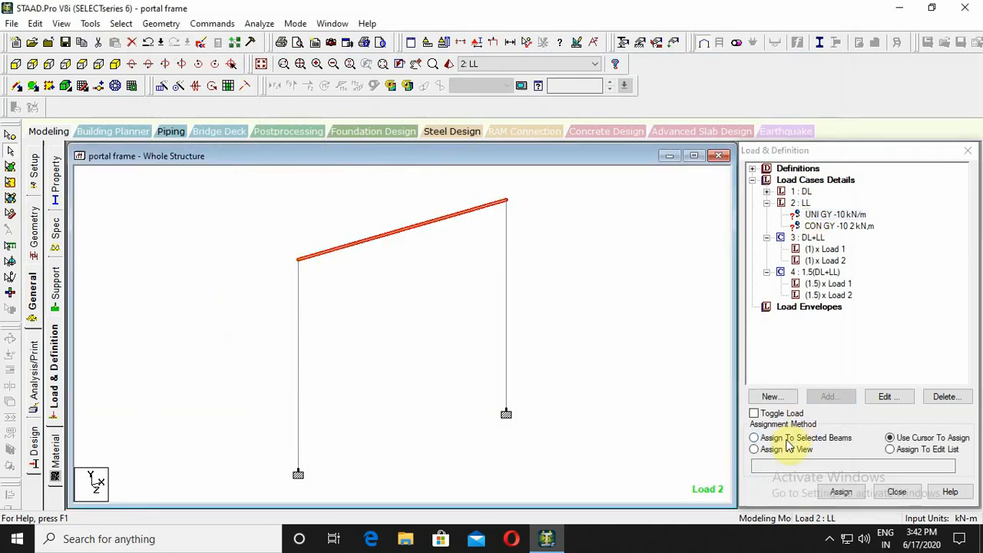
pyautogui.click(788, 438)
pyautogui.click(840, 491)
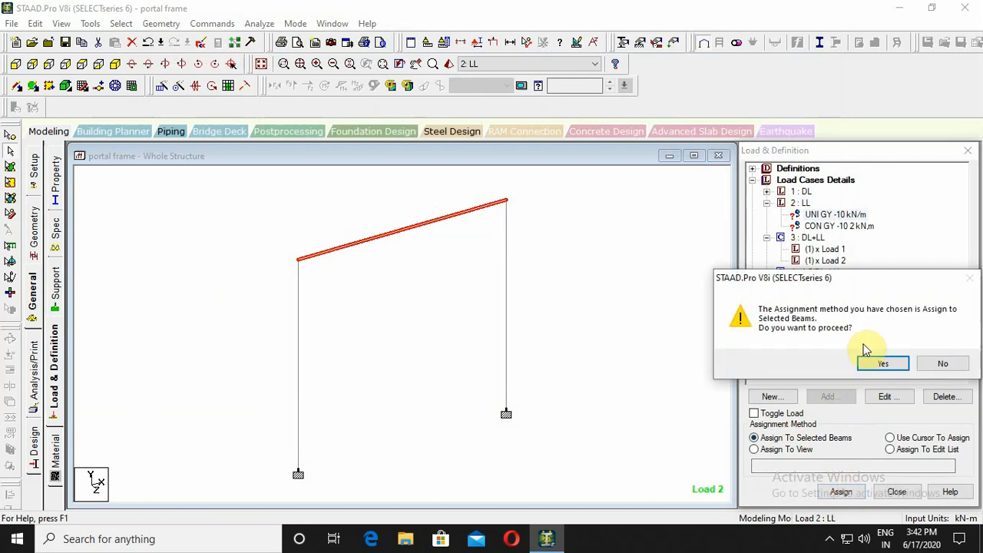
pyautogui.click(882, 362)
pyautogui.click(579, 308)
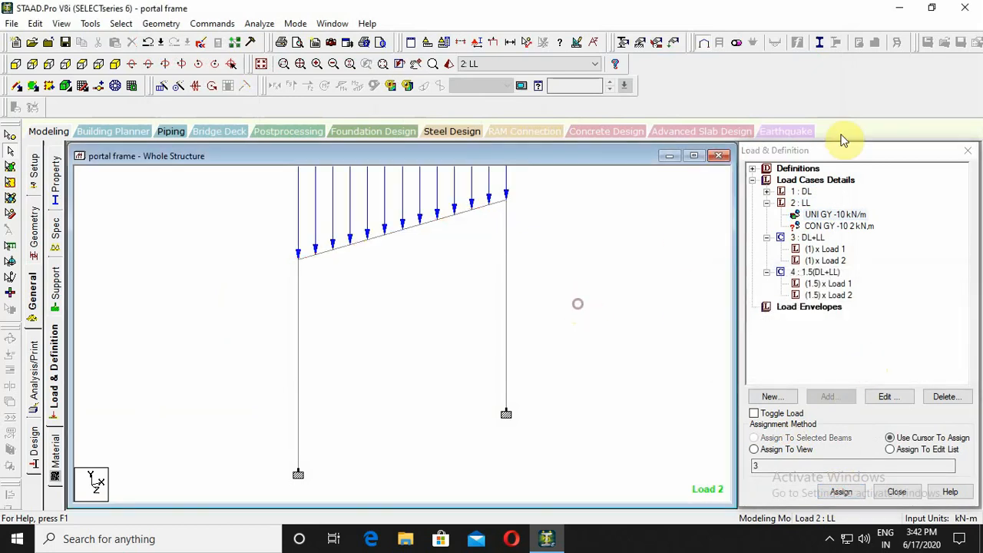
# - Assign the -10 kN concentrated load to the selected top beam
pyautogui.click(810, 227)
pyautogui.click(484, 208)
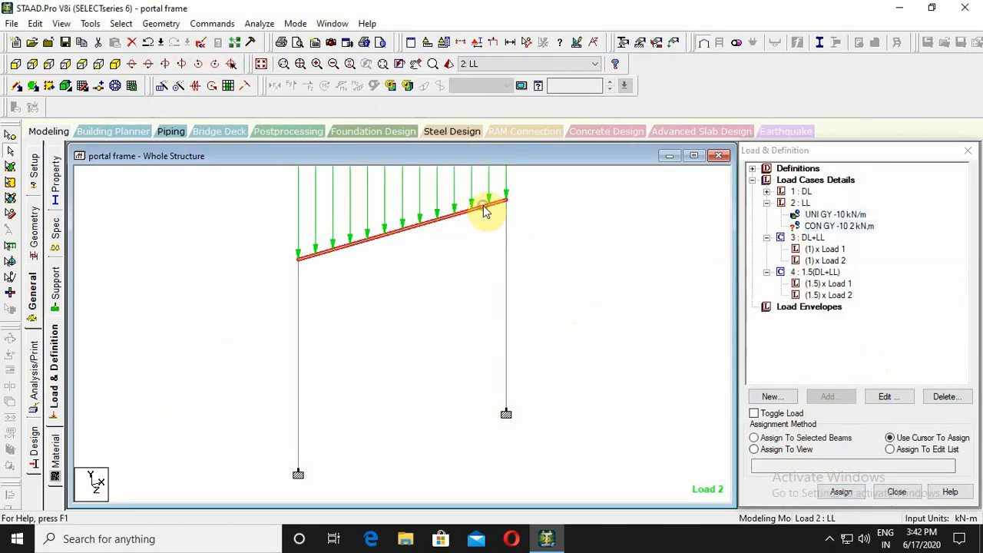
pyautogui.click(792, 439)
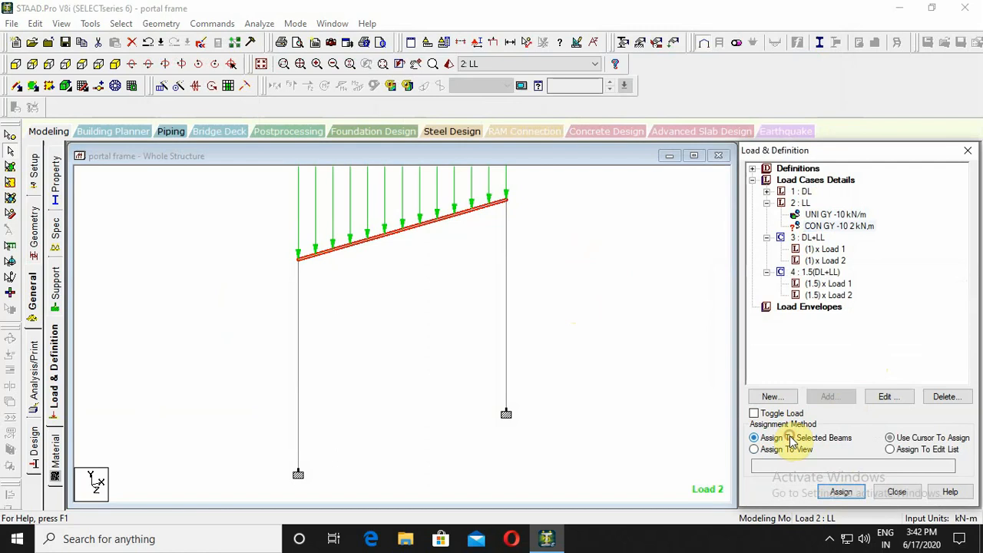
pyautogui.click(840, 492)
pyautogui.click(878, 363)
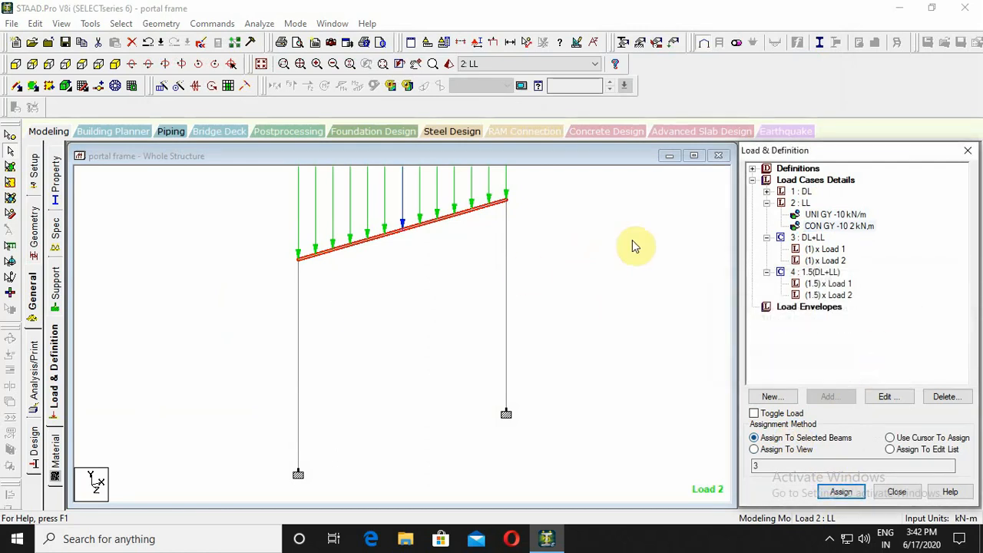
# - Collapse the LL case and the DL+LL and 1.5(DL+LL) combinations in the load case tree
pyautogui.click(767, 238)
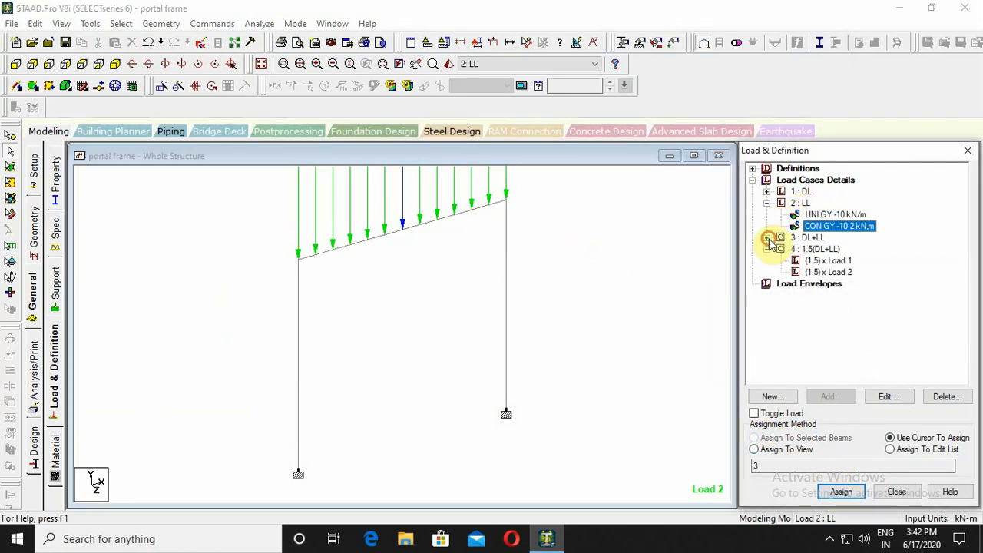
pyautogui.click(767, 203)
pyautogui.click(607, 226)
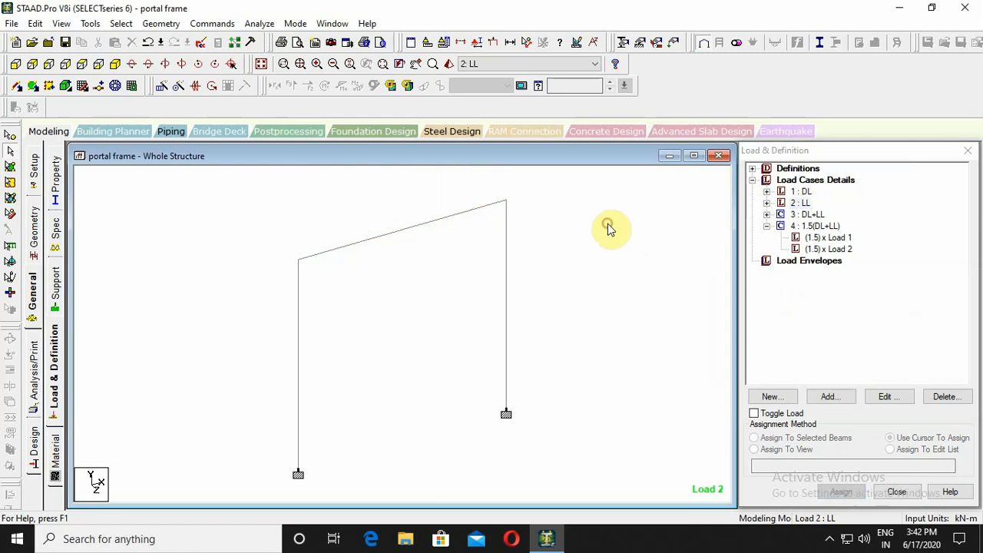
pyautogui.click(767, 226)
pyautogui.click(515, 223)
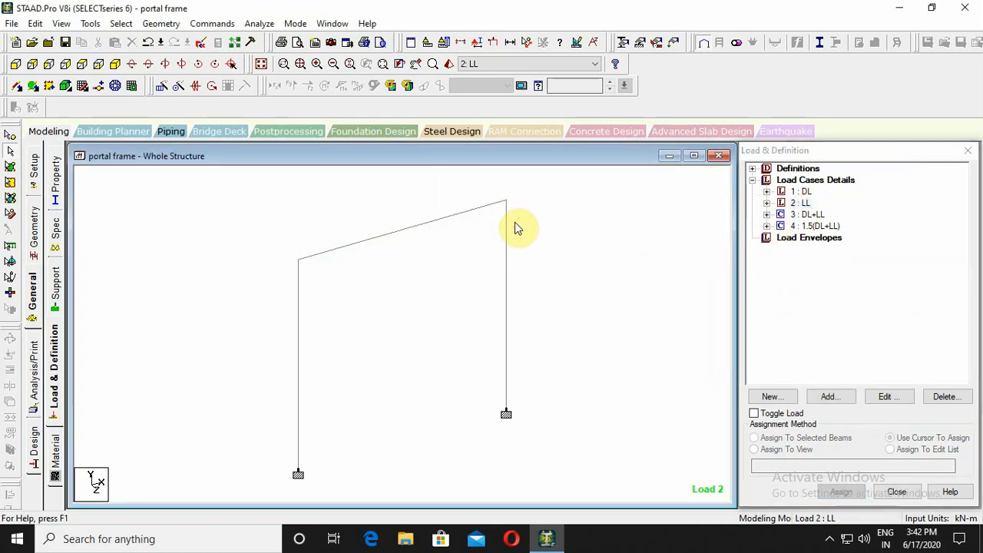
# - Add a Perform Analysis command with the No Print option
pyautogui.click(212, 24)
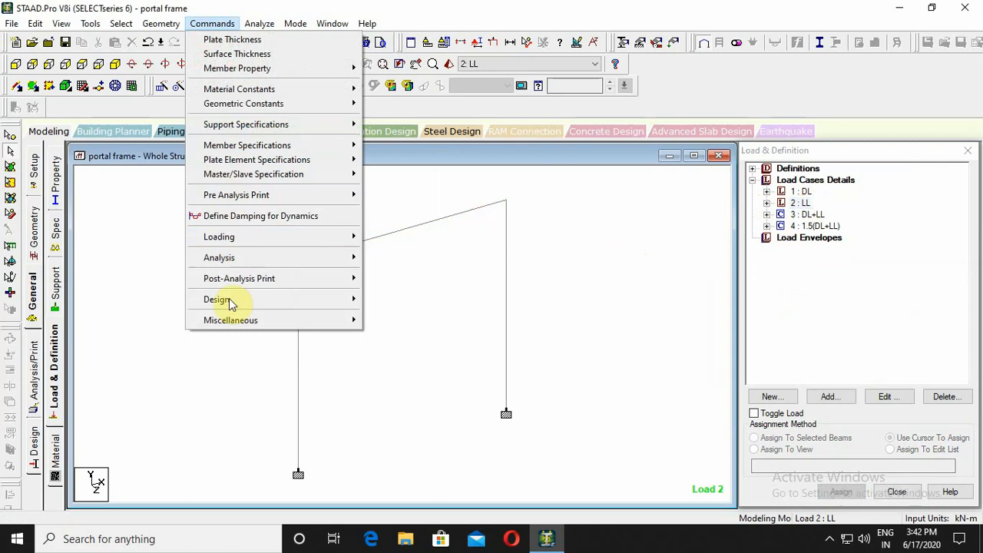
pyautogui.moveTo(241, 257)
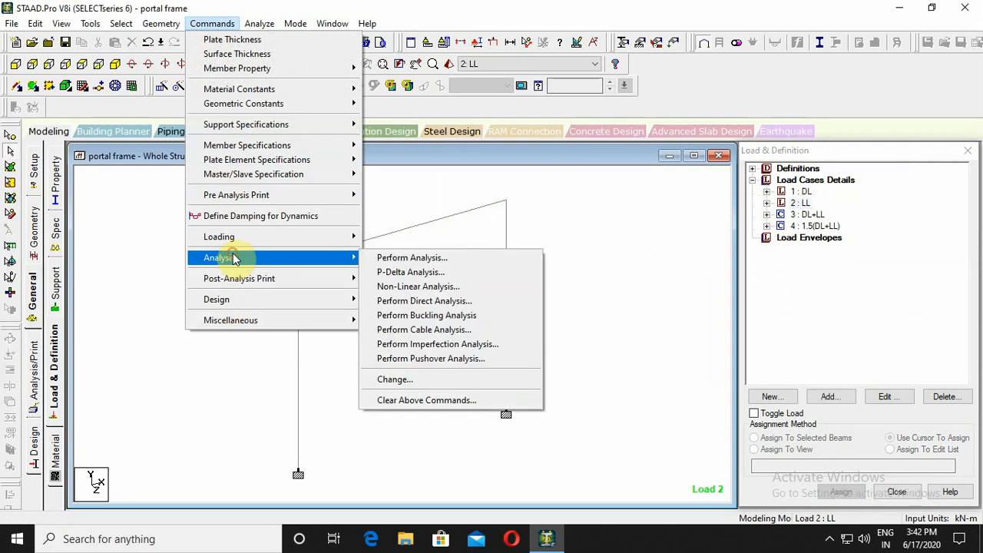
pyautogui.click(518, 262)
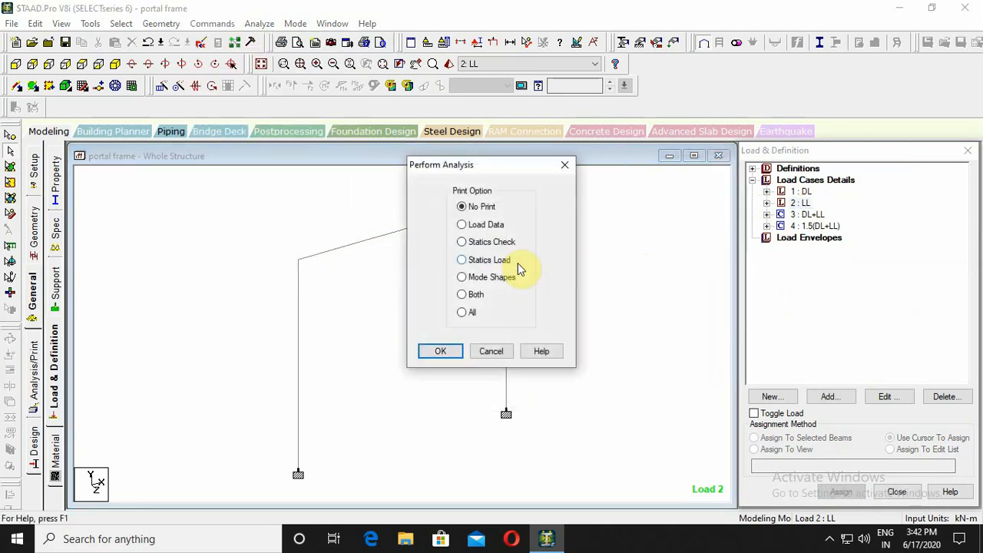
pyautogui.click(441, 354)
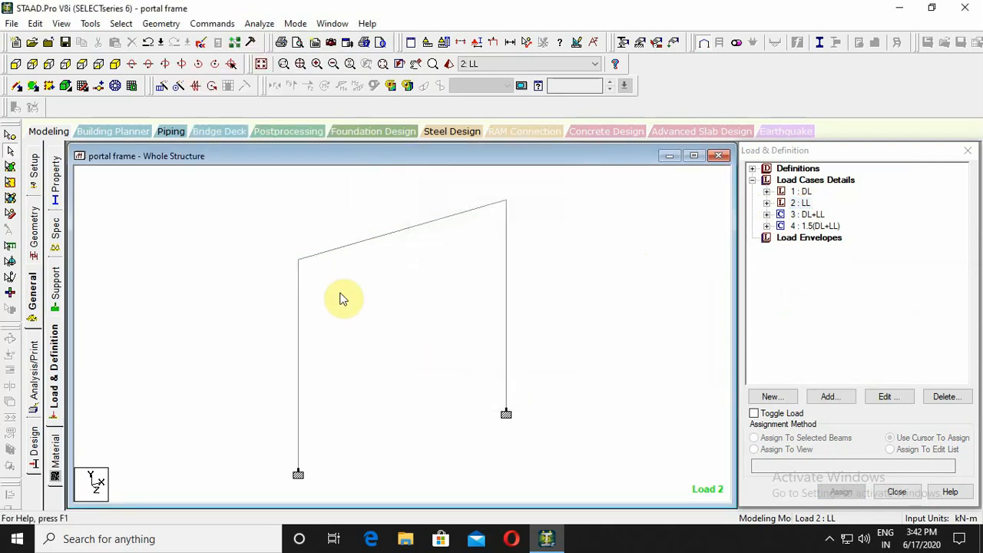
pyautogui.click(261, 23)
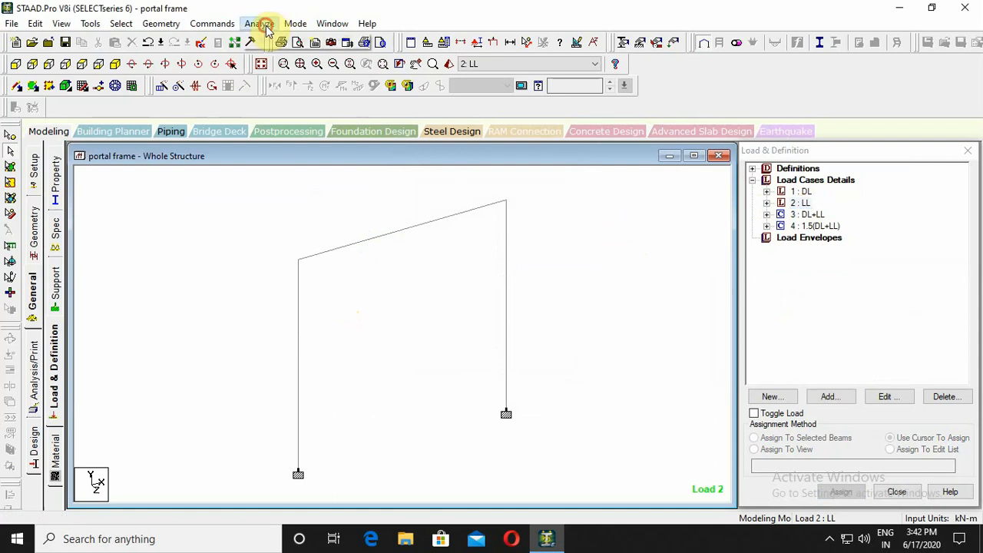
pyautogui.click(278, 39)
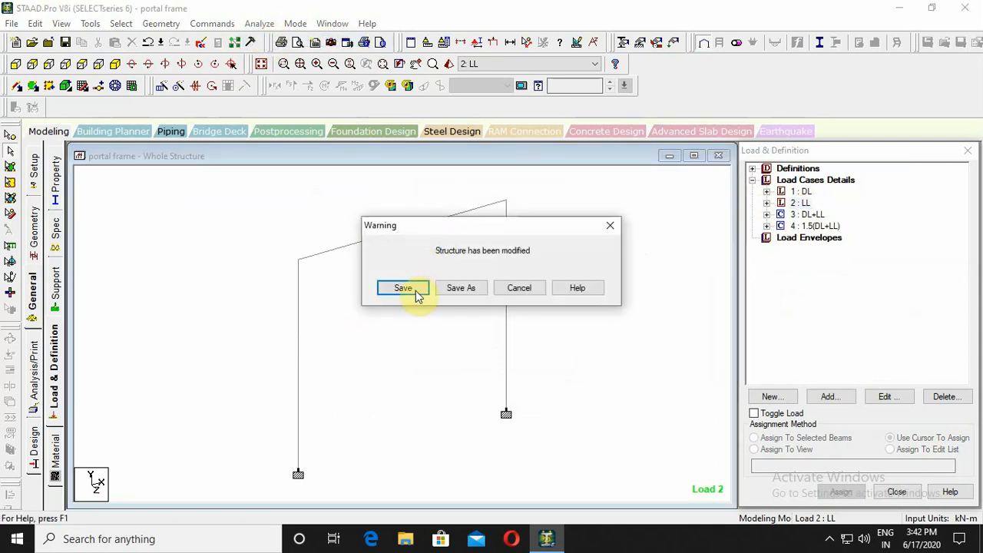
pyautogui.click(520, 287)
# - Run the analysis, saving the modified structure, and finish it by staying in modeling mode
pyautogui.click(261, 23)
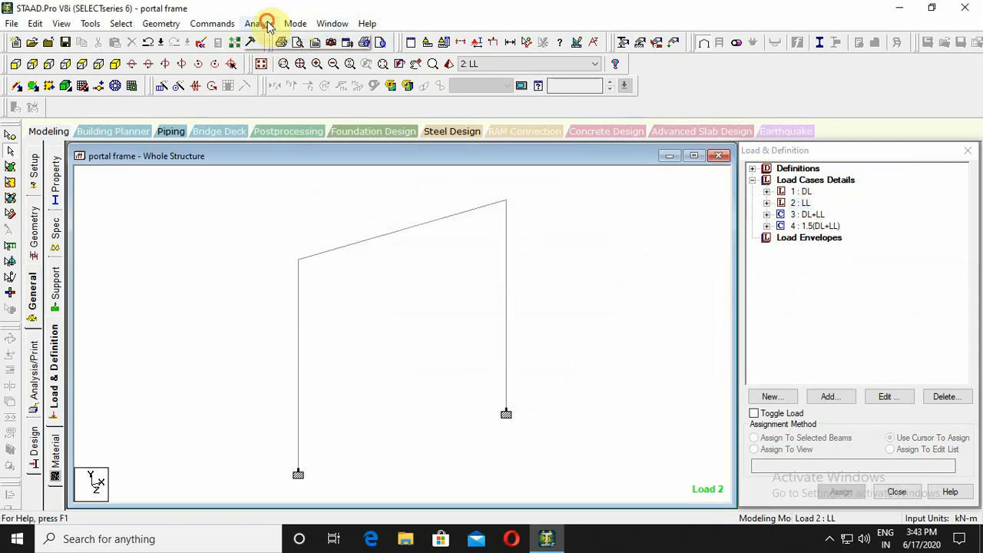
pyautogui.click(277, 40)
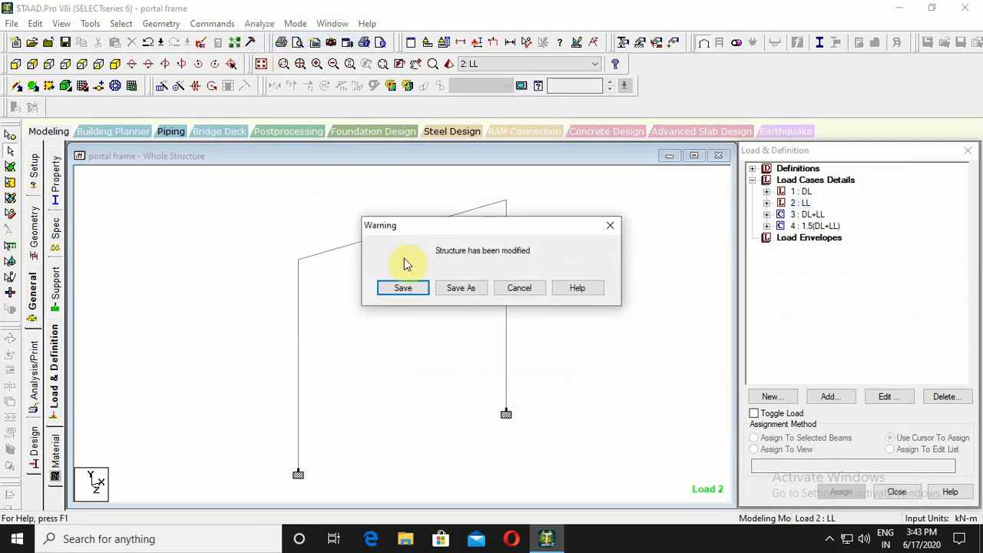
pyautogui.click(403, 288)
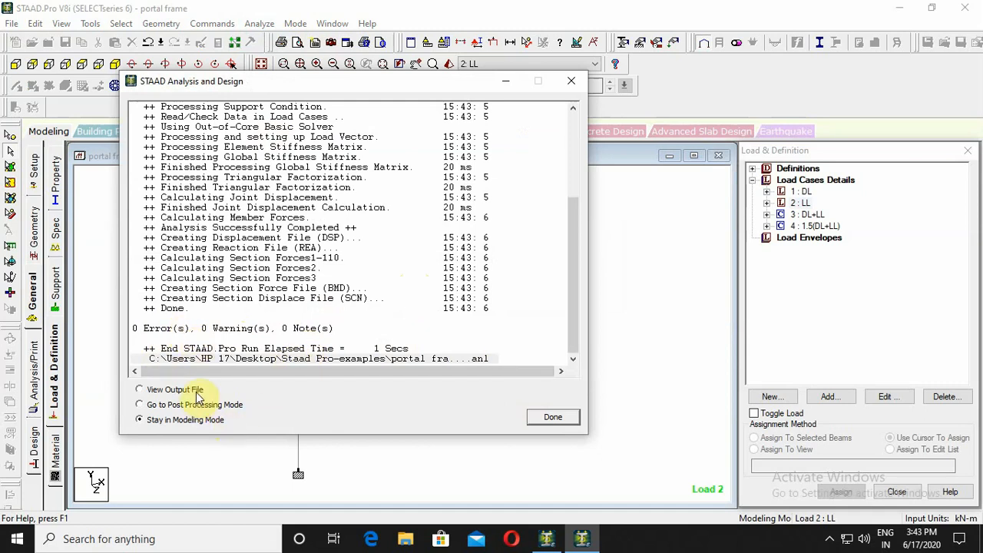
pyautogui.click(551, 419)
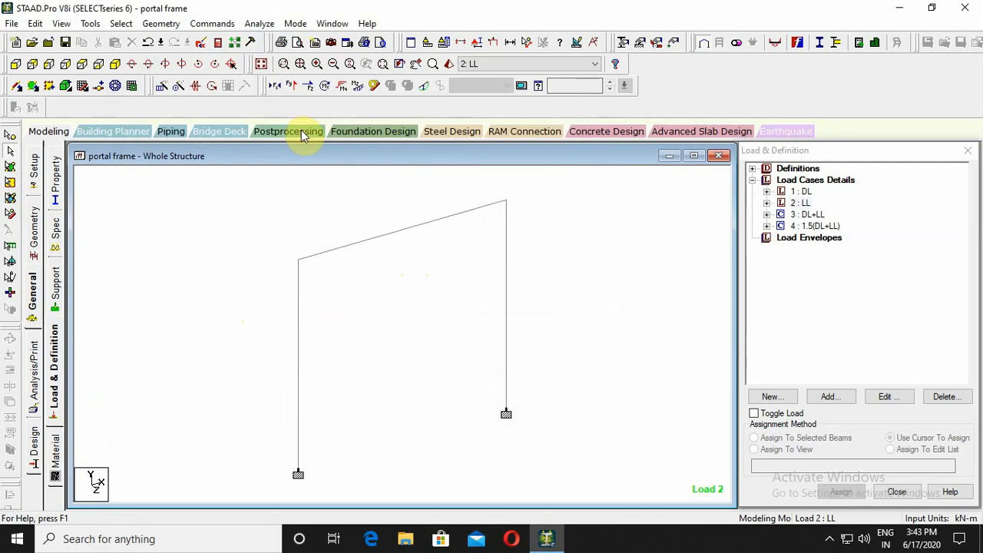
# - Switch to postprocessing mode and dismiss the results setup to view the node and beam displacements
pyautogui.click(303, 135)
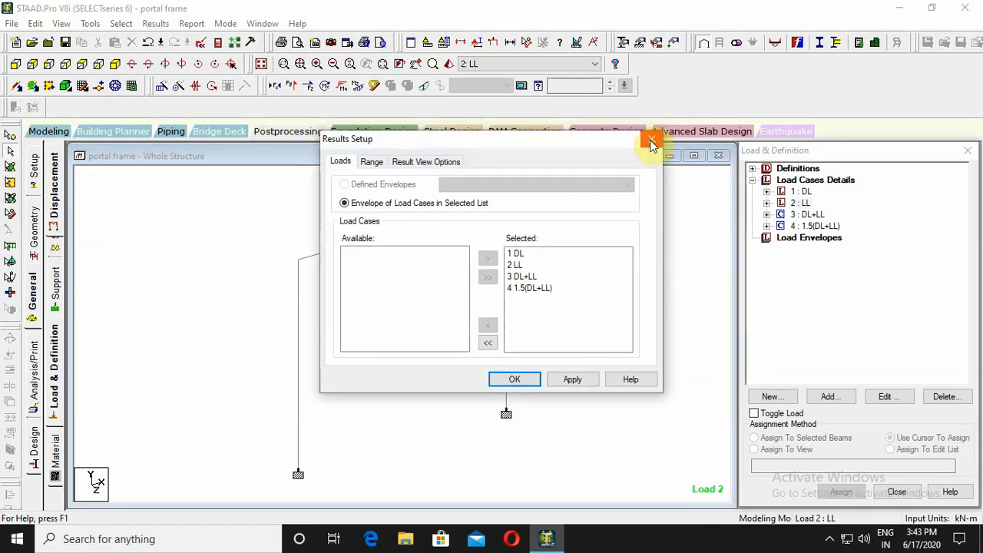
pyautogui.click(651, 143)
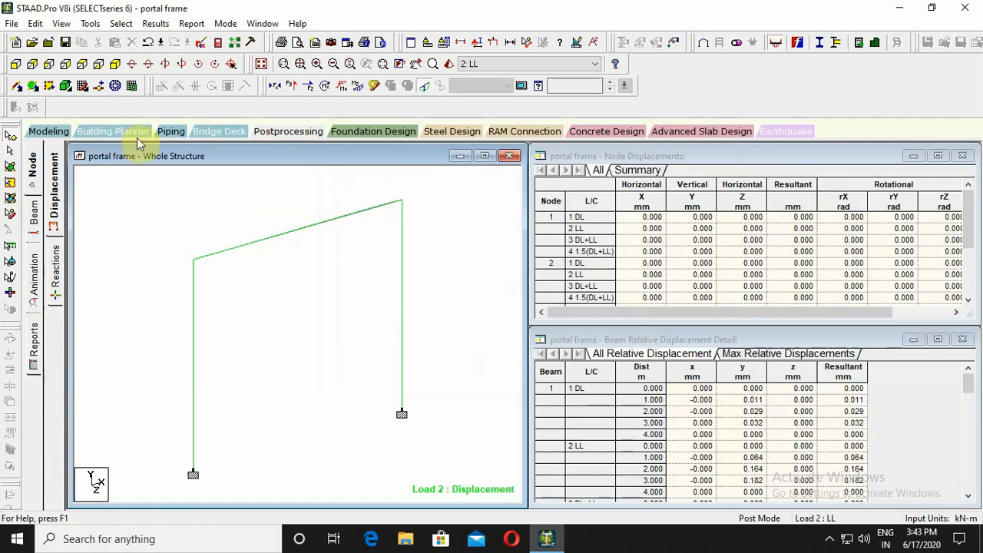
pyautogui.click(60, 132)
pyautogui.click(265, 132)
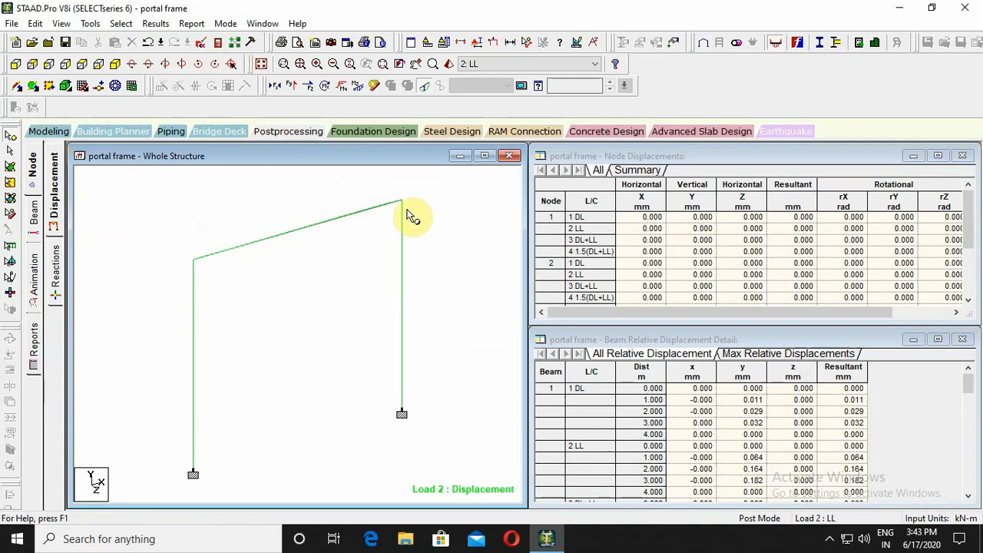
# - Annotate the whole structure's beam results with bending and shear ends and maximum values, axial ends, and maximum resultant displacement
pyautogui.click(156, 23)
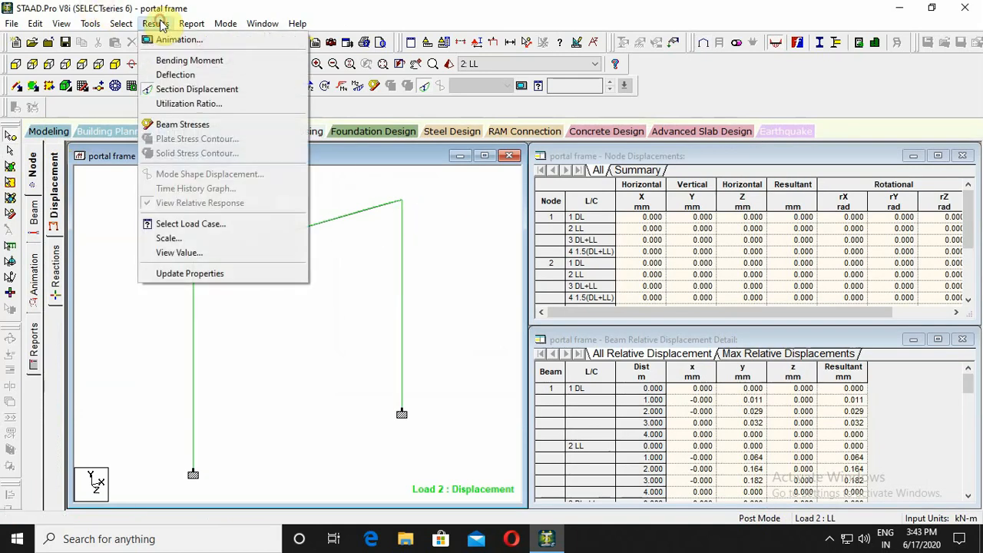
pyautogui.click(205, 252)
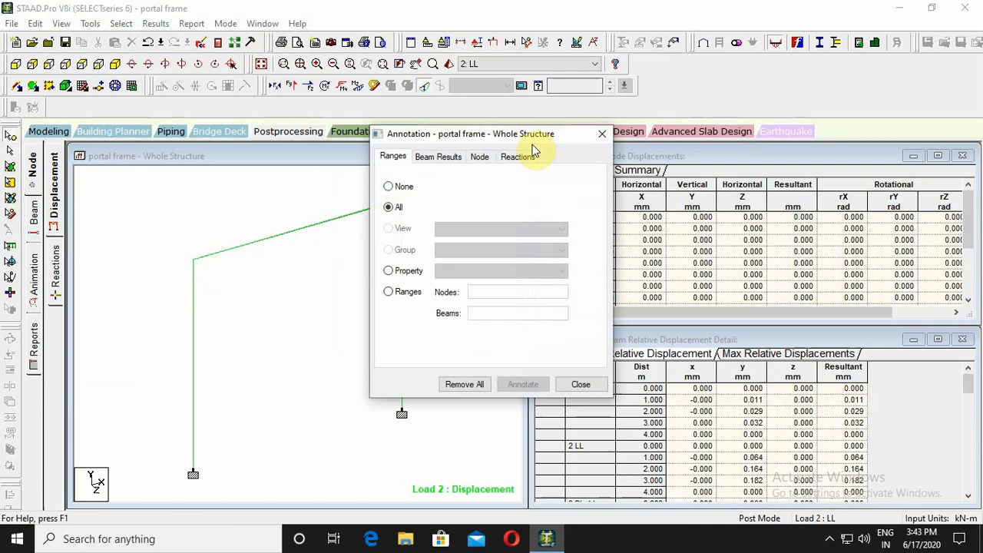
pyautogui.click(432, 160)
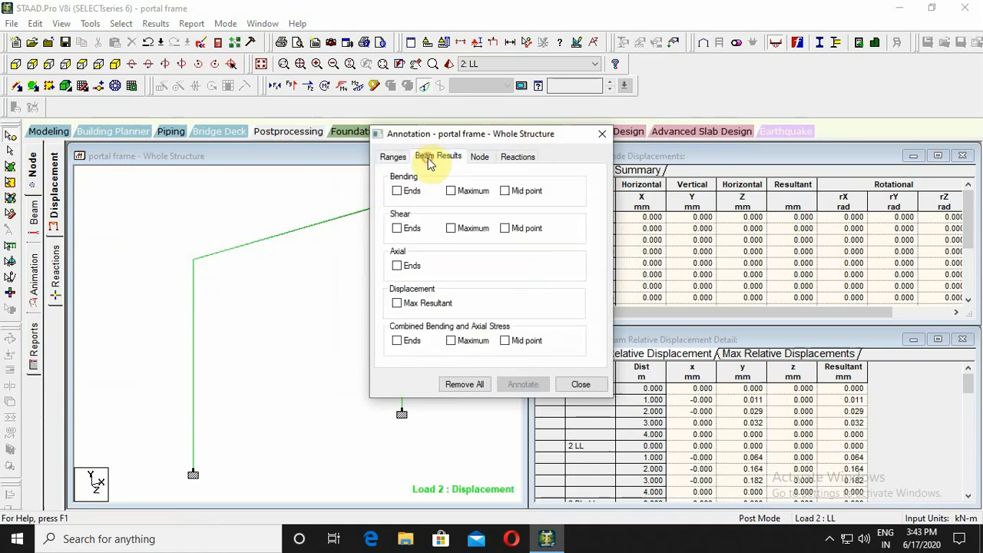
pyautogui.click(411, 194)
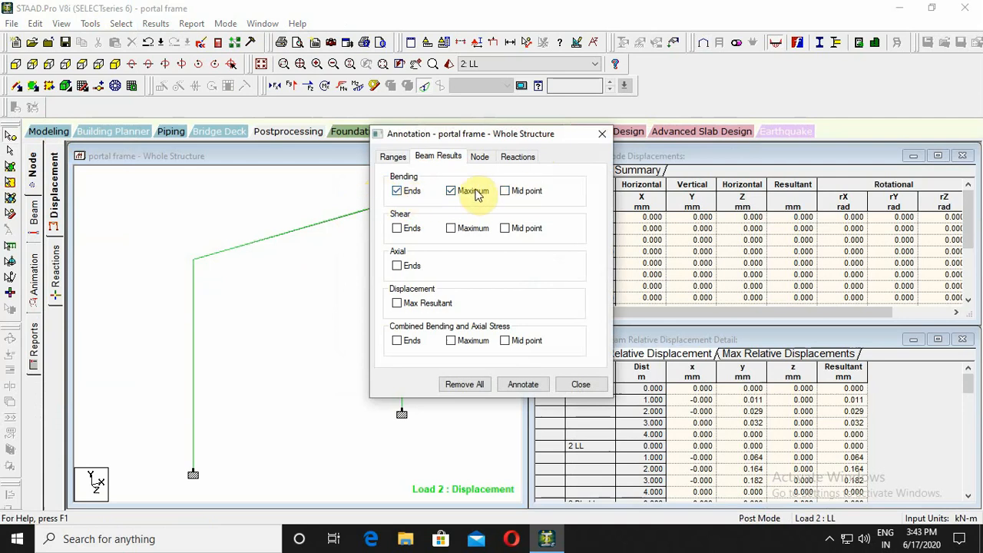
pyautogui.click(409, 230)
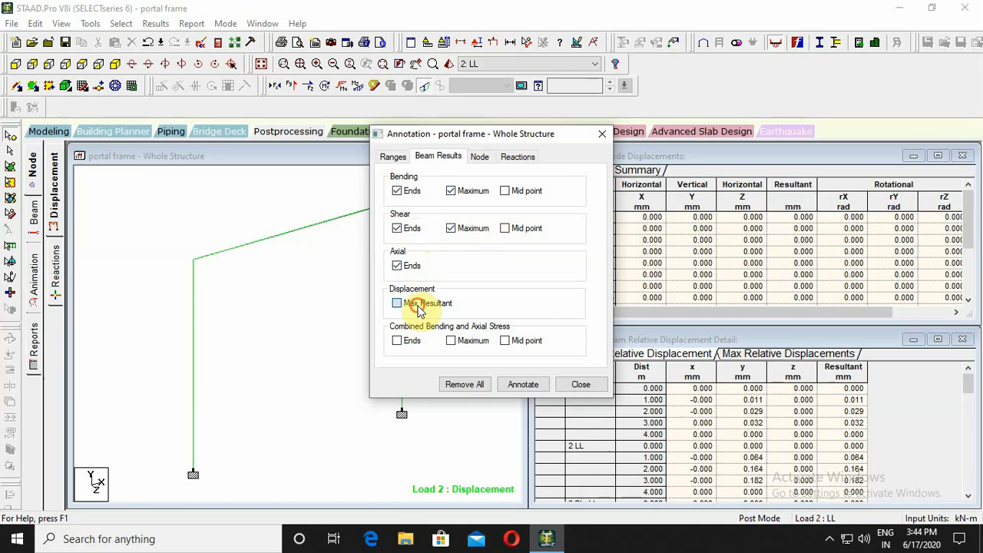
pyautogui.click(538, 385)
pyautogui.click(604, 298)
pyautogui.click(596, 300)
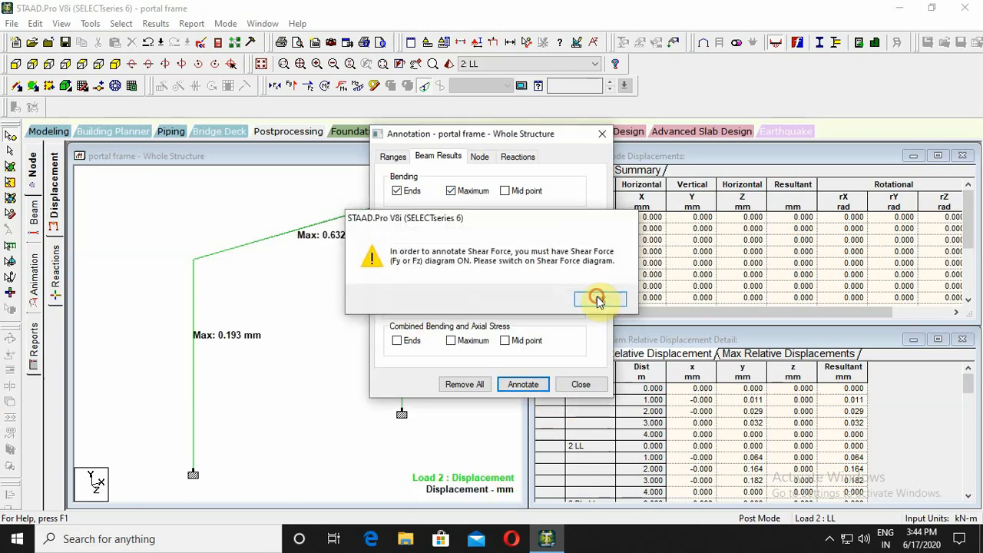
pyautogui.click(601, 298)
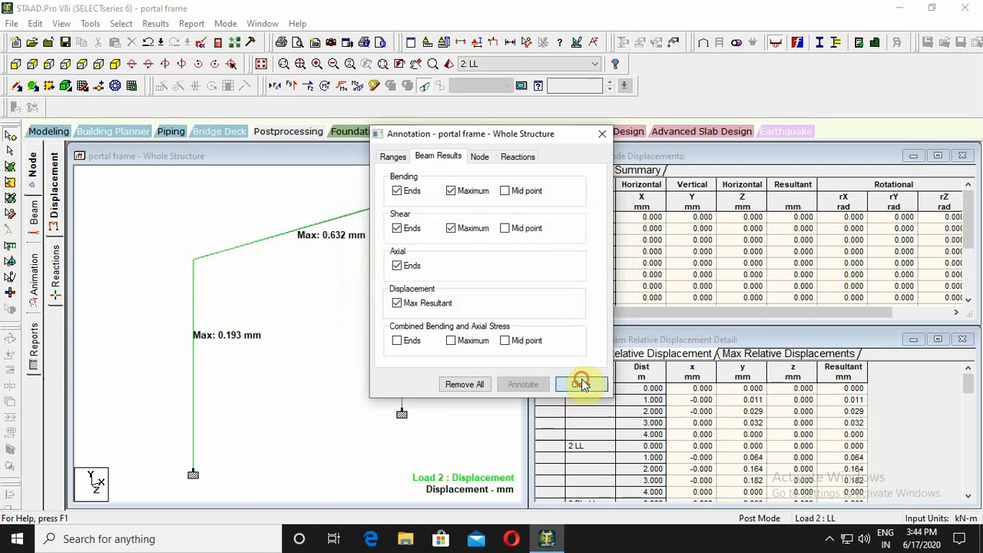
pyautogui.click(580, 384)
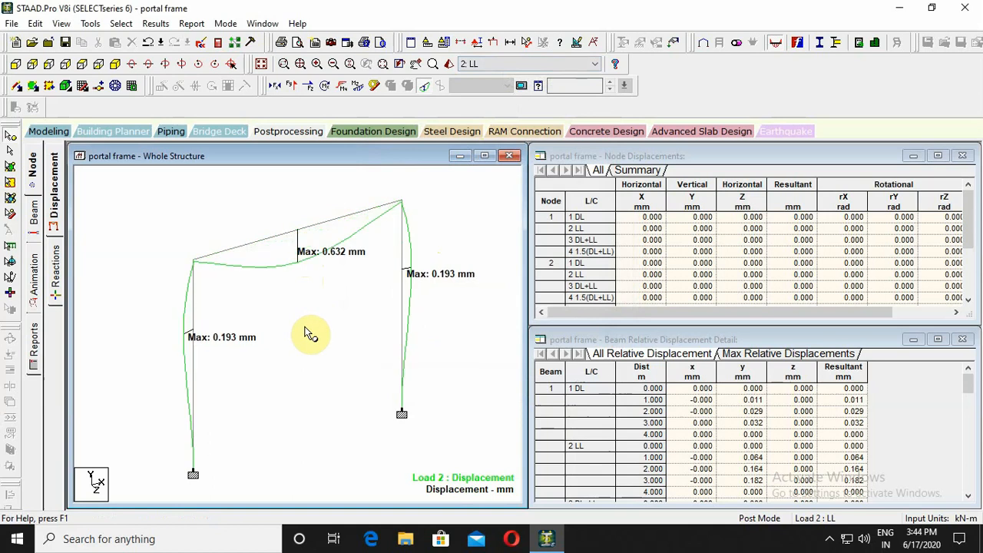
# - Compare the frame's displacement diagrams under the DL+LL combination and the DL case, leaving DL+LL as the active load
pyautogui.click(541, 64)
pyautogui.click(542, 91)
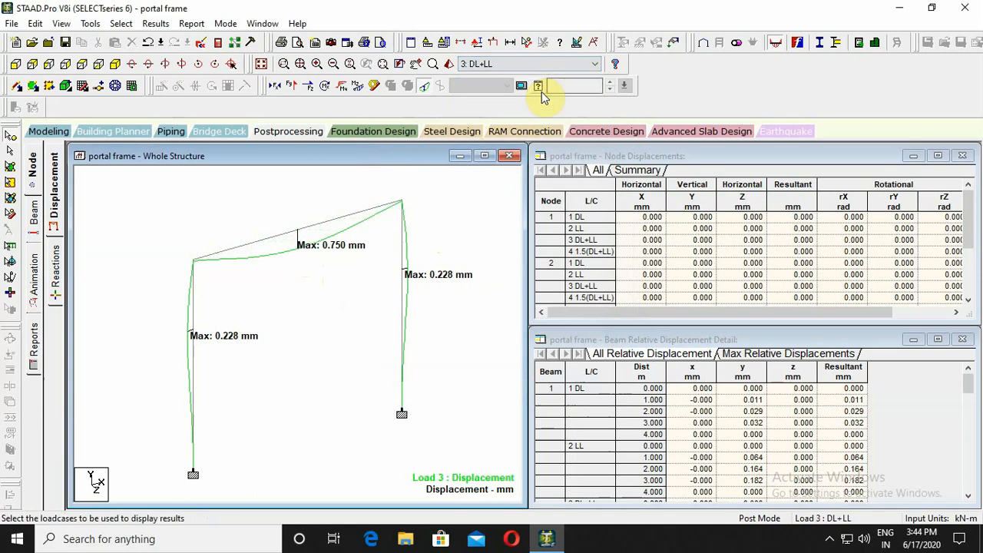
pyautogui.click(500, 64)
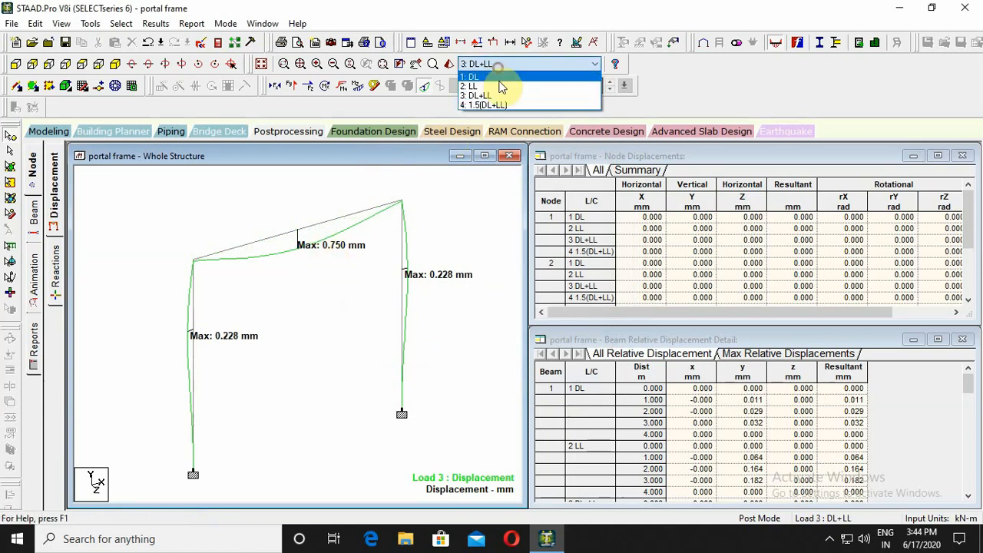
pyautogui.click(500, 76)
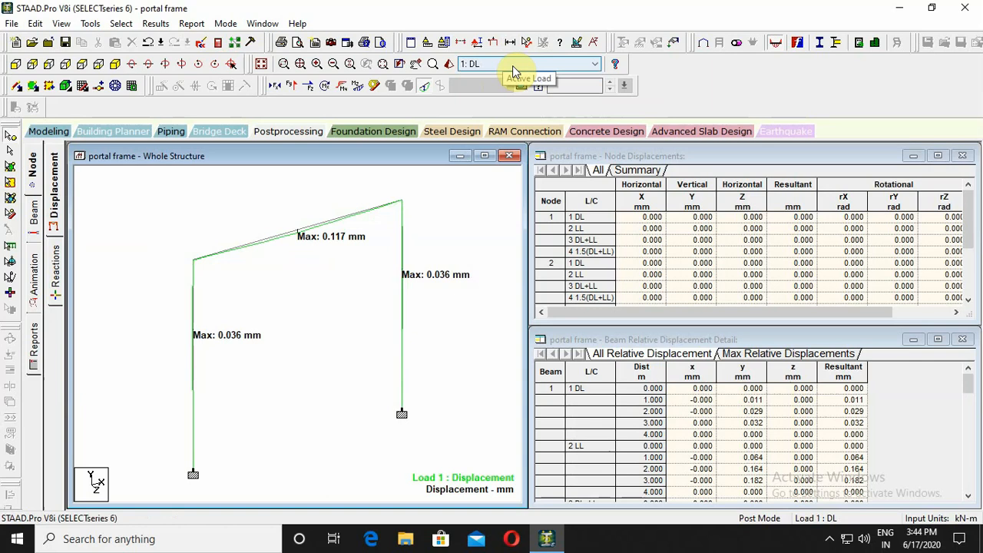
pyautogui.click(512, 65)
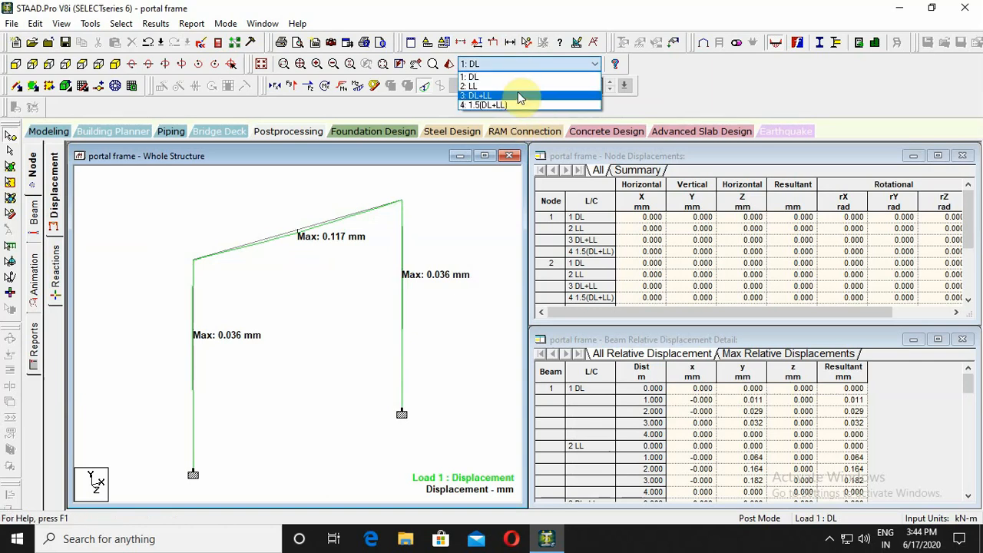
pyautogui.click(518, 95)
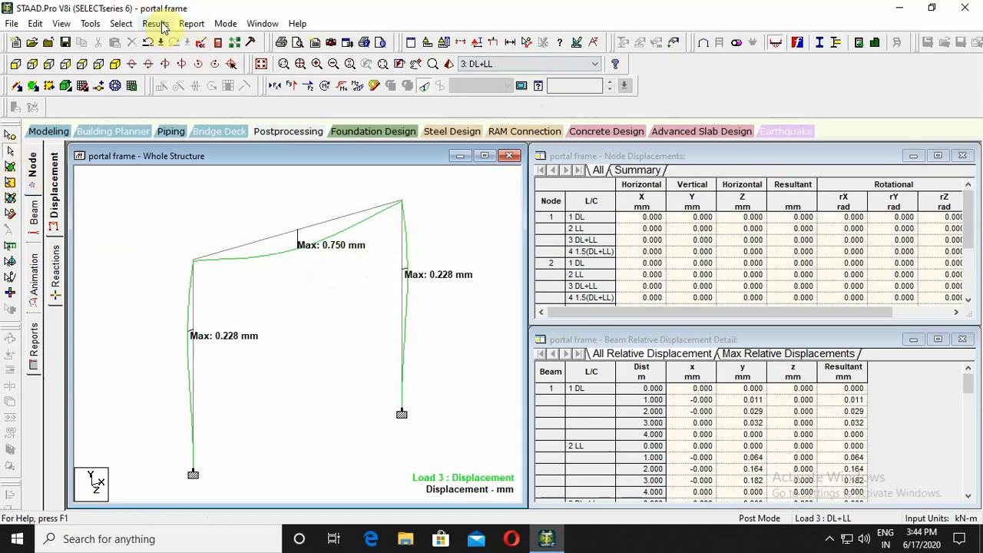
# - Turn off the displacement diagram and inspect the Shear Y force diagram for DL+LL before hiding it
pyautogui.click(425, 88)
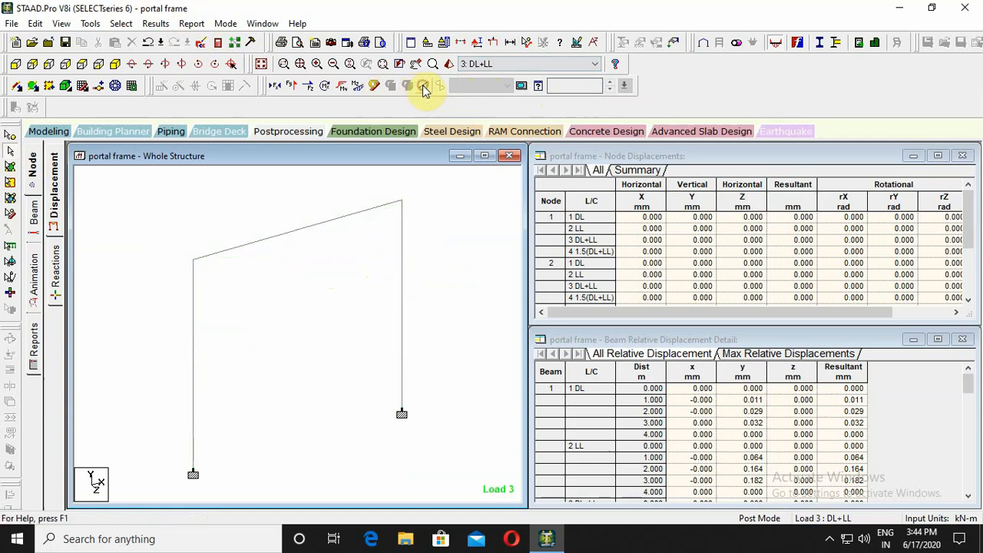
pyautogui.click(292, 88)
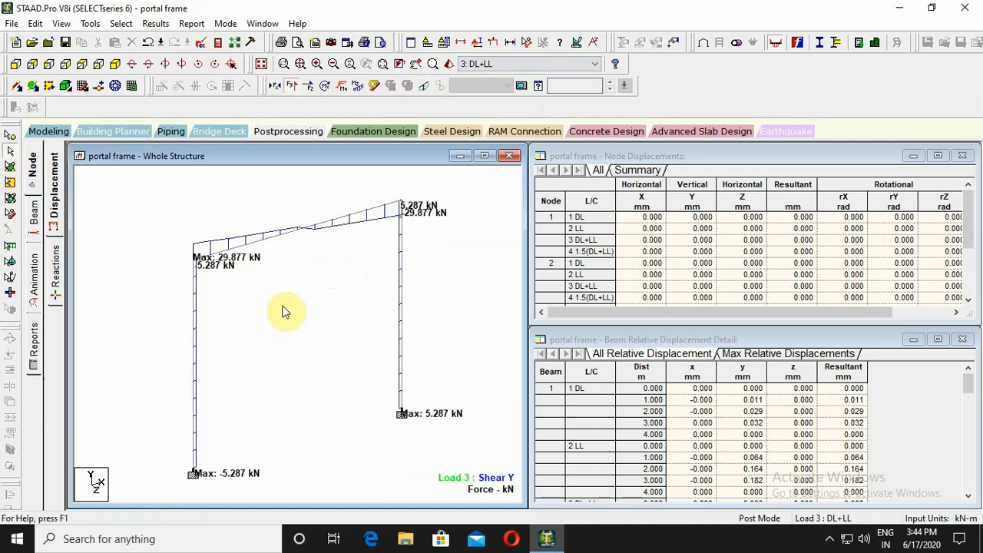
pyautogui.keyDown('ctrl'); pyautogui.scroll(5, 286, 321); pyautogui.keyUp('ctrl')
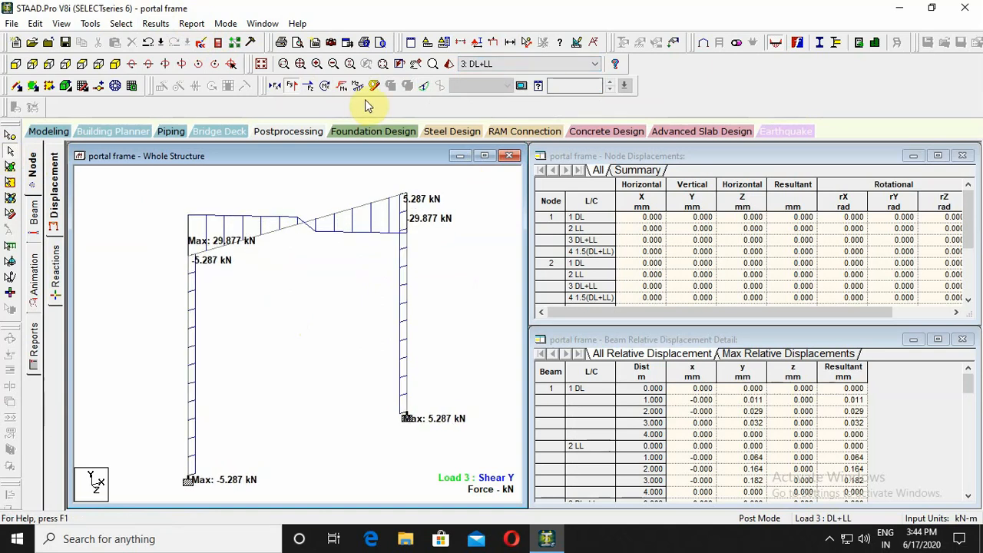
pyautogui.click(317, 87)
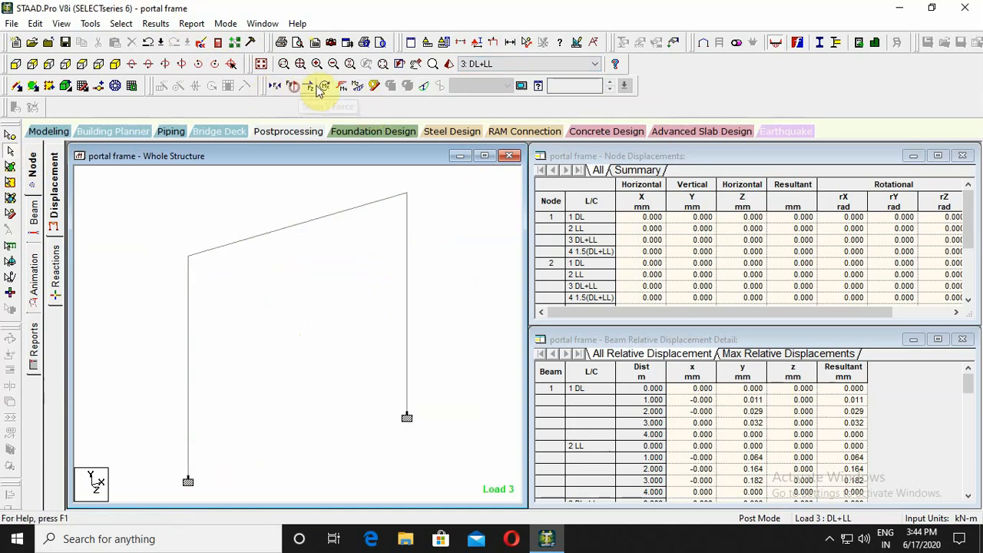
# - Inspect the Bending Z moment diagram and the axial force diagram for DL+LL one at a time, hiding each after viewing
pyautogui.click(360, 87)
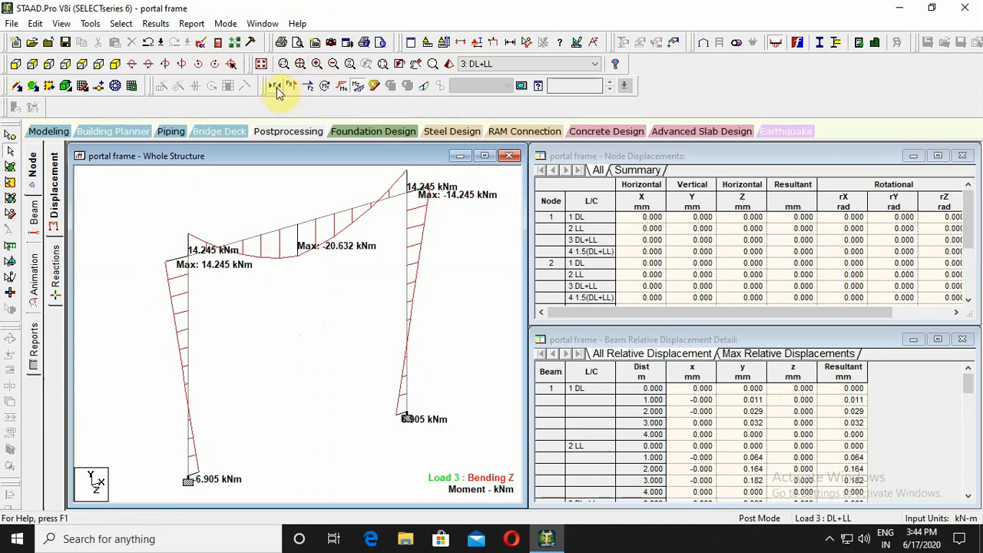
pyautogui.click(356, 86)
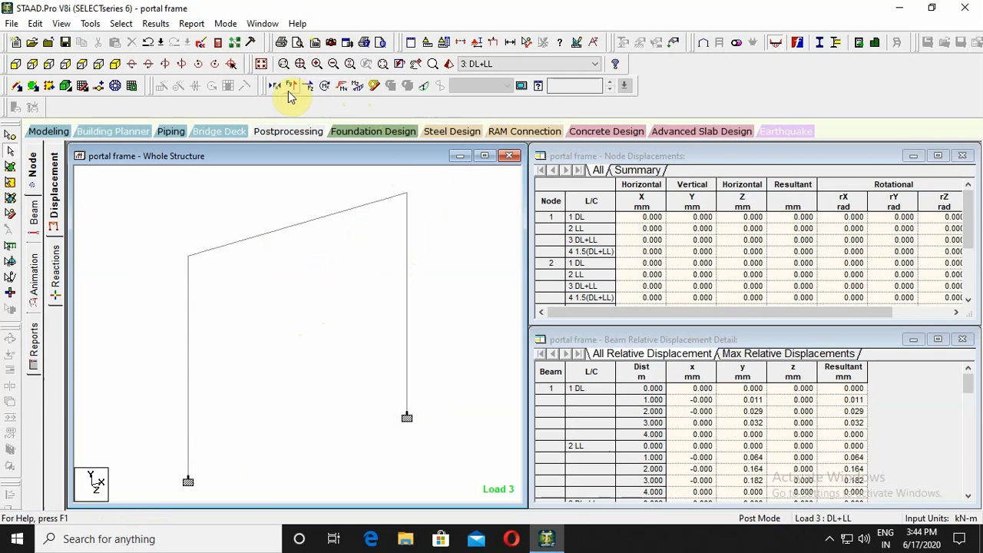
pyautogui.click(282, 88)
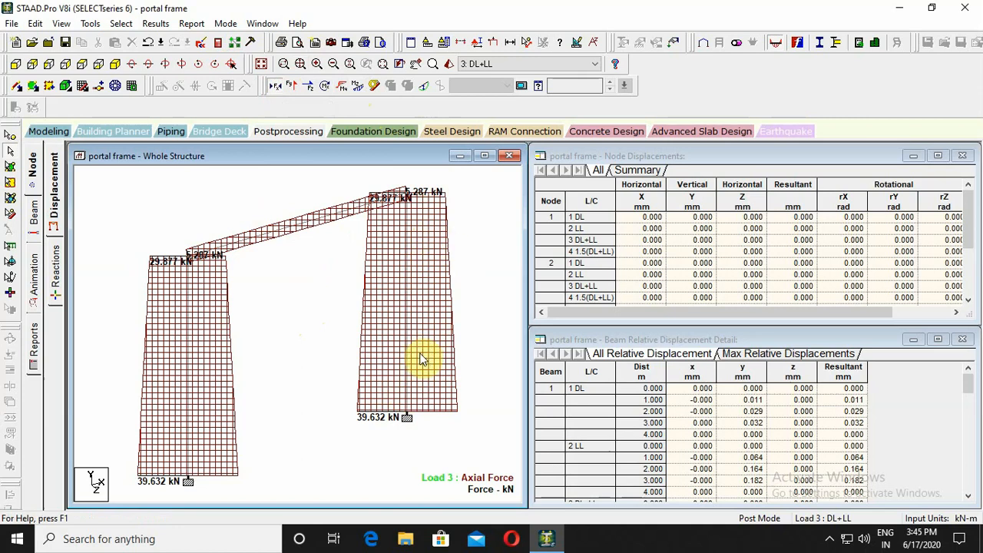
pyautogui.click(280, 89)
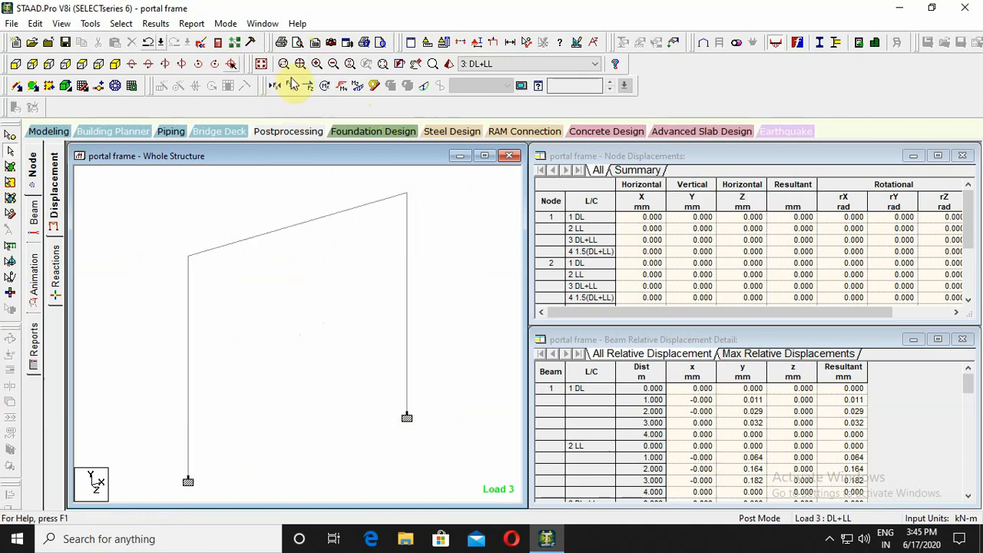
pyautogui.click(831, 540)
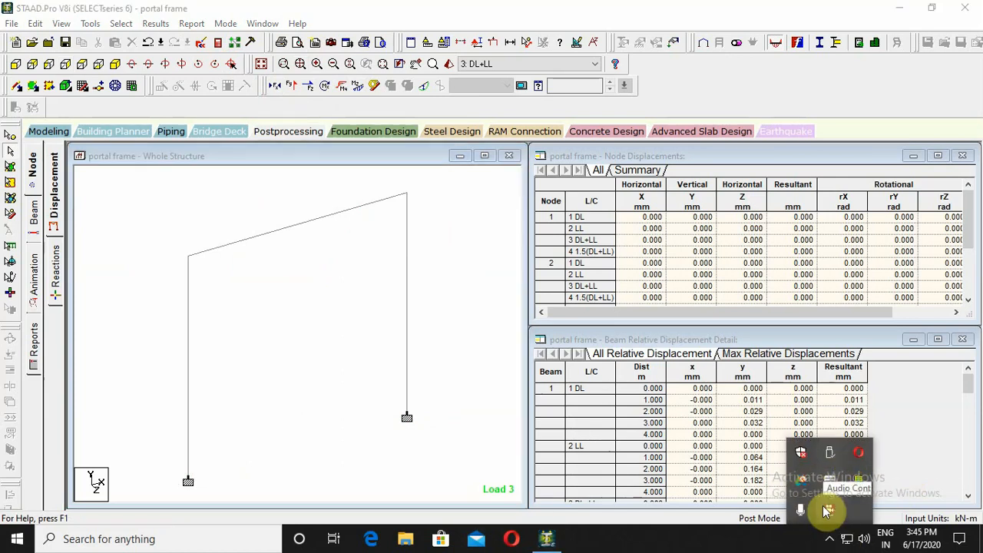
pyautogui.rightClick(826, 512)
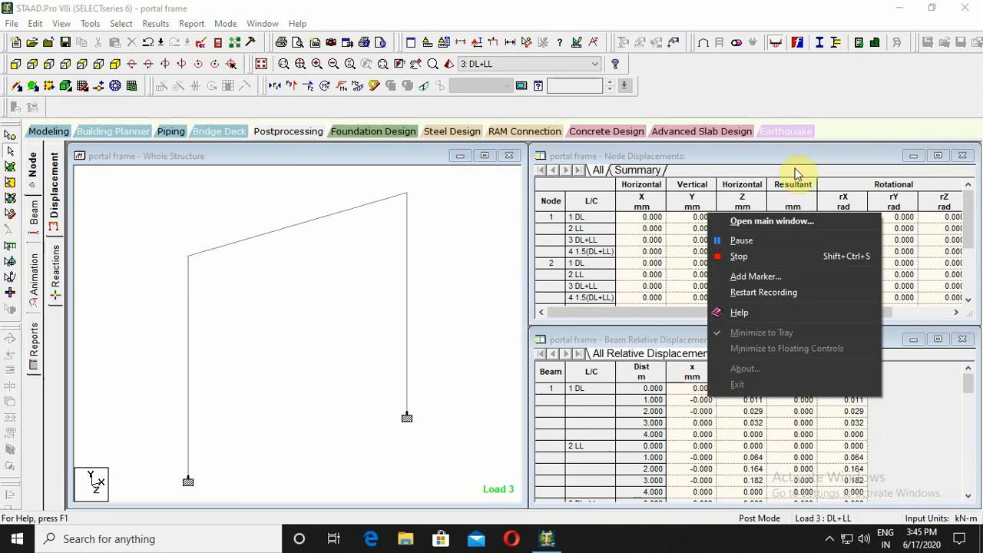
pyautogui.click(771, 222)
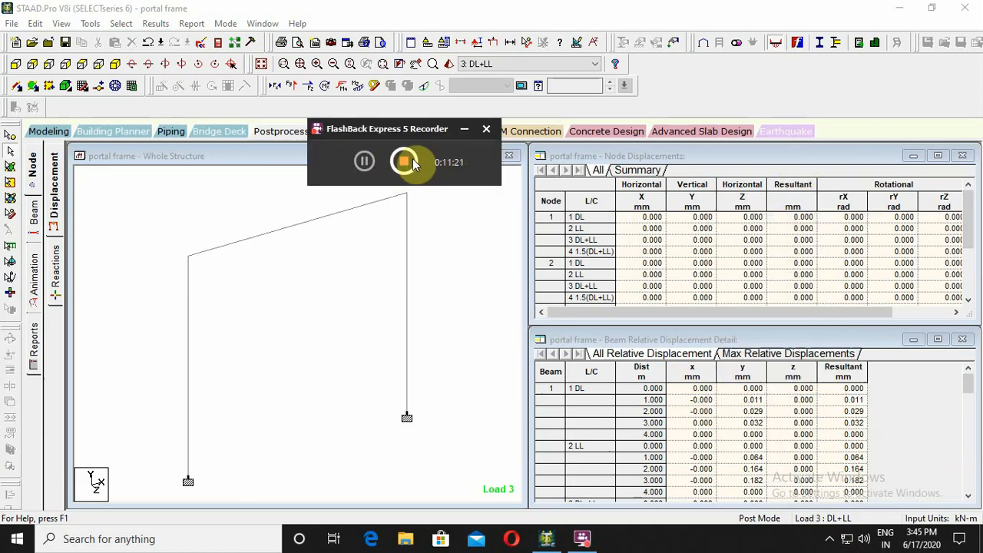